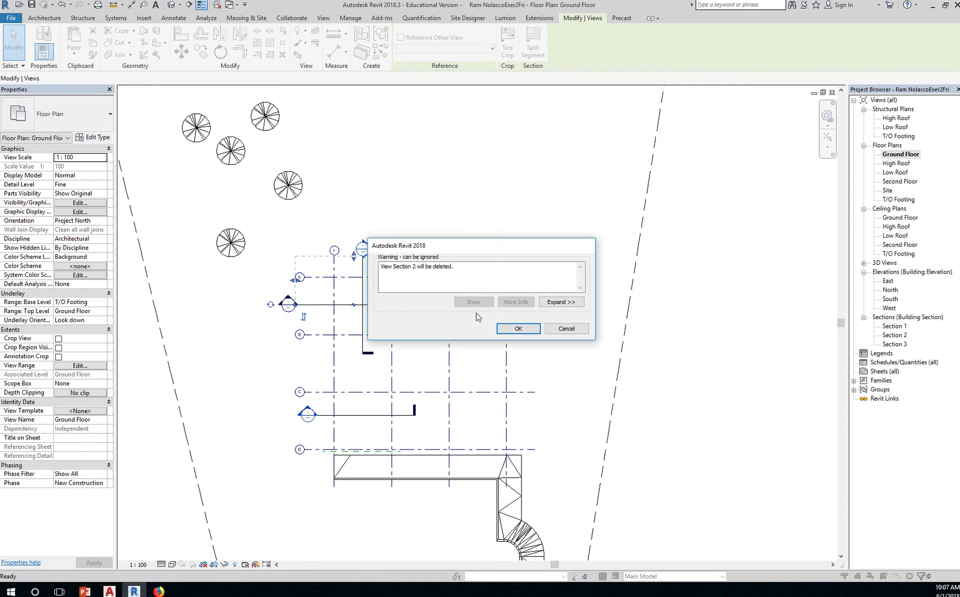
- Delete the three building section markers, Sections 1, 2 and 3, from the ground floor plan
{"action": "left_click", "coordinate": [517, 327]}
{"action": "left_click", "coordinate": [364, 288]}
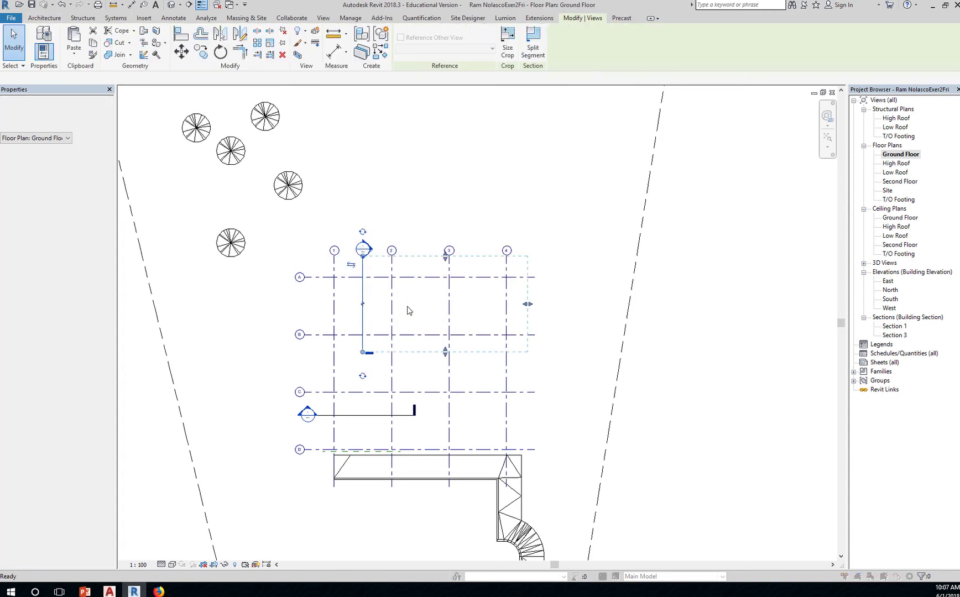
{"action": "key", "text": "Delete"}
{"action": "left_click", "coordinate": [519, 331]}
{"action": "left_click", "coordinate": [372, 419]}
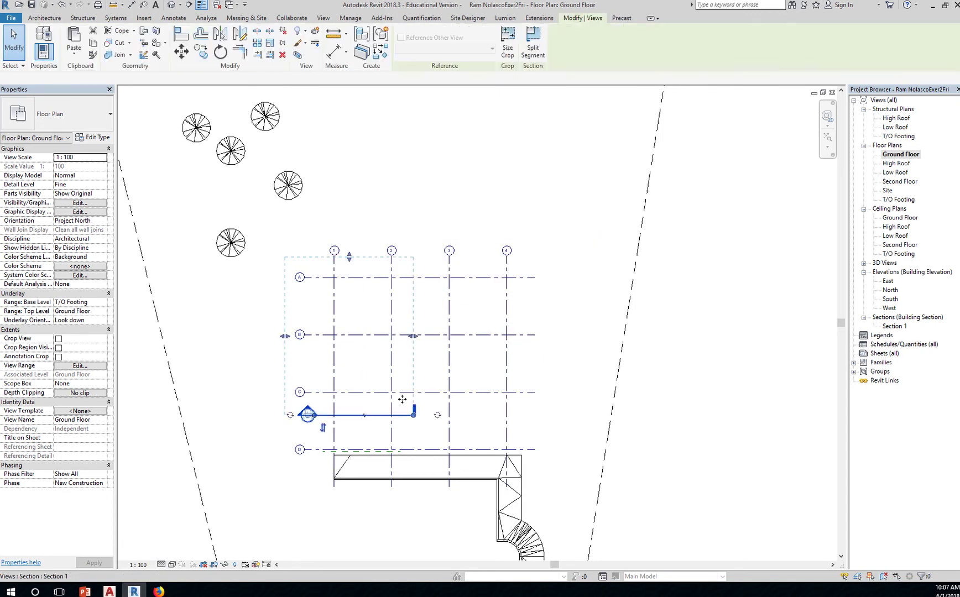
{"action": "key", "text": "Delete"}
{"action": "left_click", "coordinate": [518, 331]}
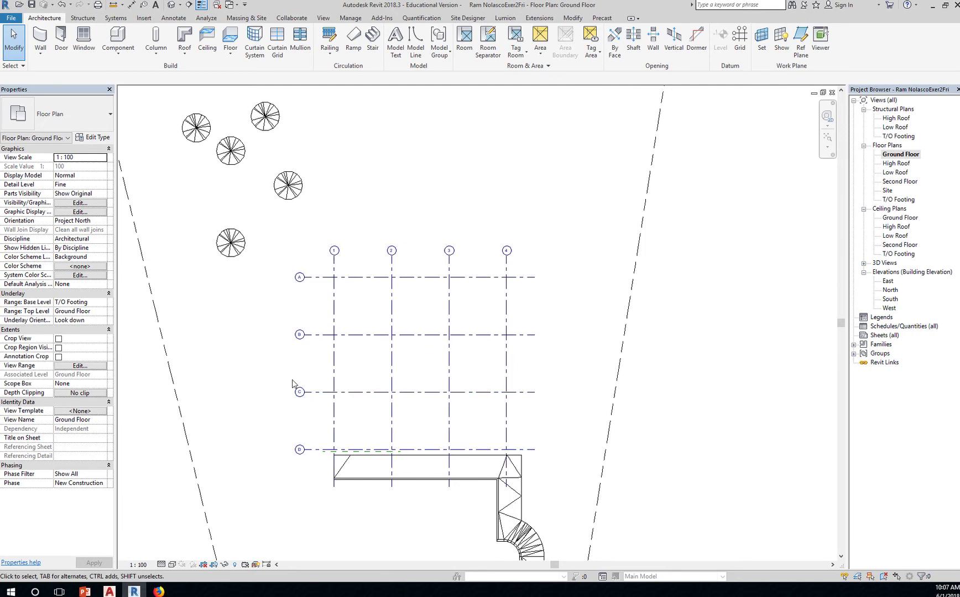
- Start the Wall command on the ground floor plan with the RNExtWall Compound basic wall type
{"action": "middle_click_drag", "start_coordinate": [313, 313], "coordinate": [374, 283]}
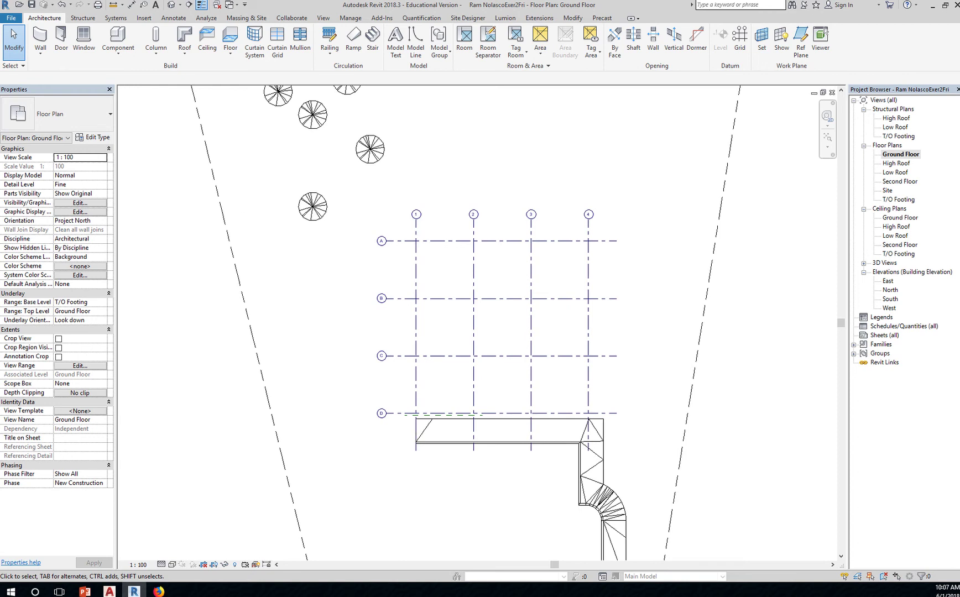
{"action": "key", "text": "w"}
{"action": "key", "text": "a"}
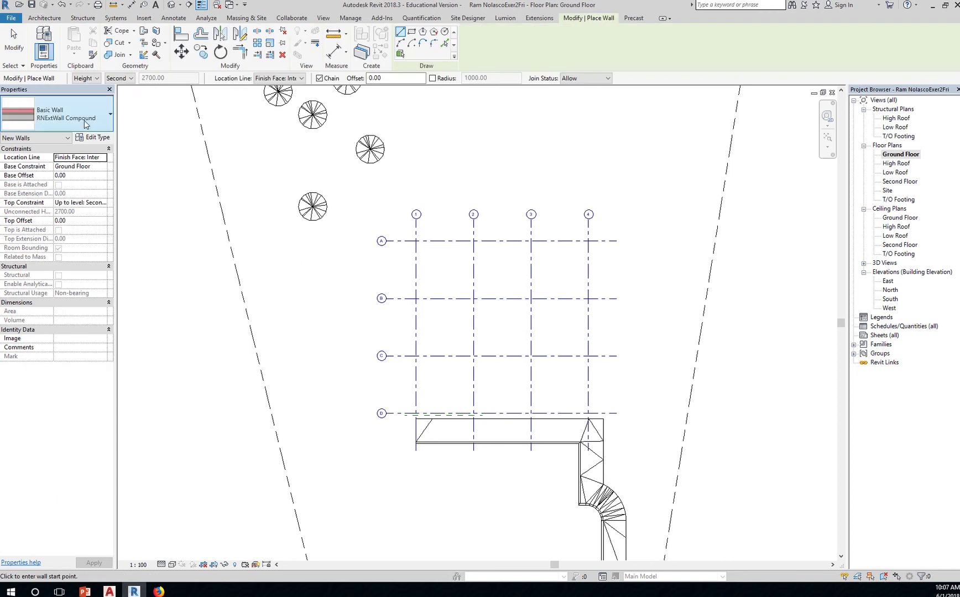
{"action": "left_click", "coordinate": [99, 121]}
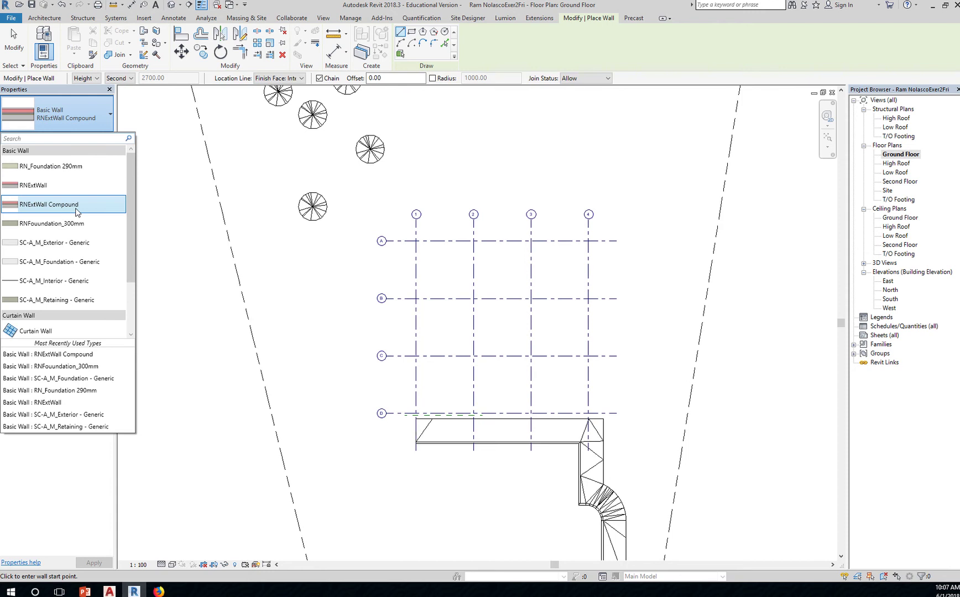
{"action": "left_click", "coordinate": [77, 205]}
- Examine the RNExtWall Compound layer structure in the section preview, then close the type settings
{"action": "left_click", "coordinate": [89, 138]}
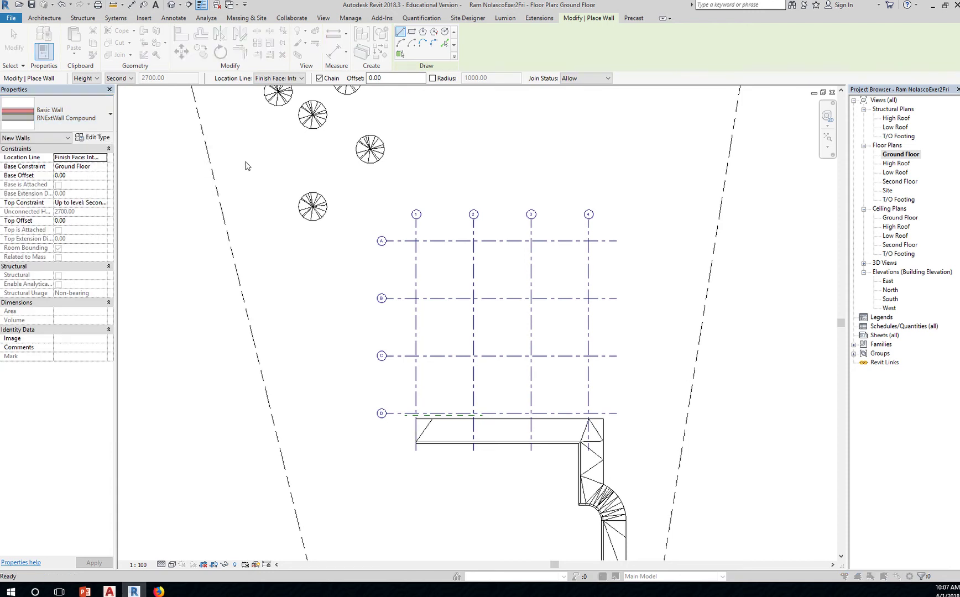
{"action": "left_click", "coordinate": [593, 136]}
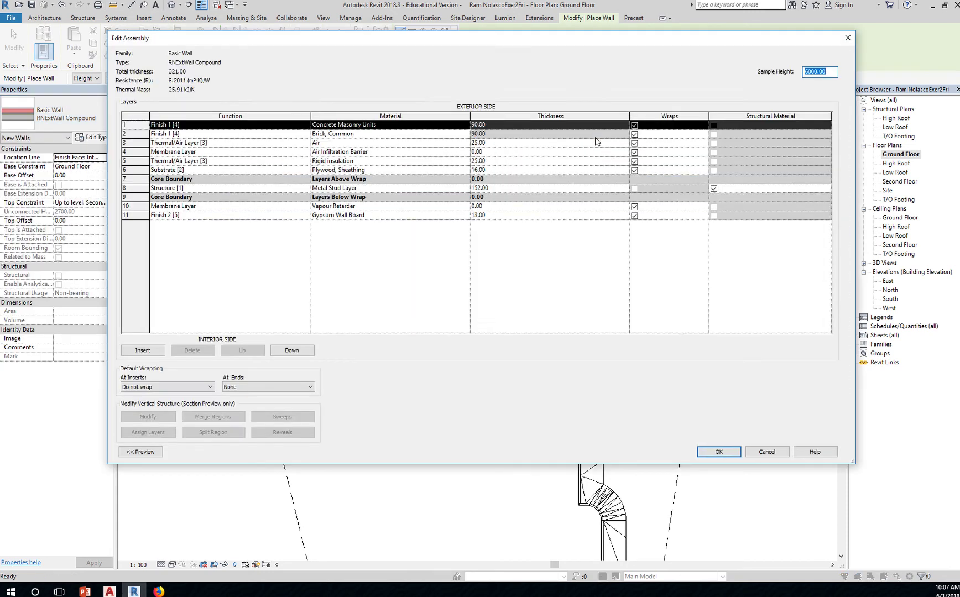
{"action": "left_click", "coordinate": [147, 453]}
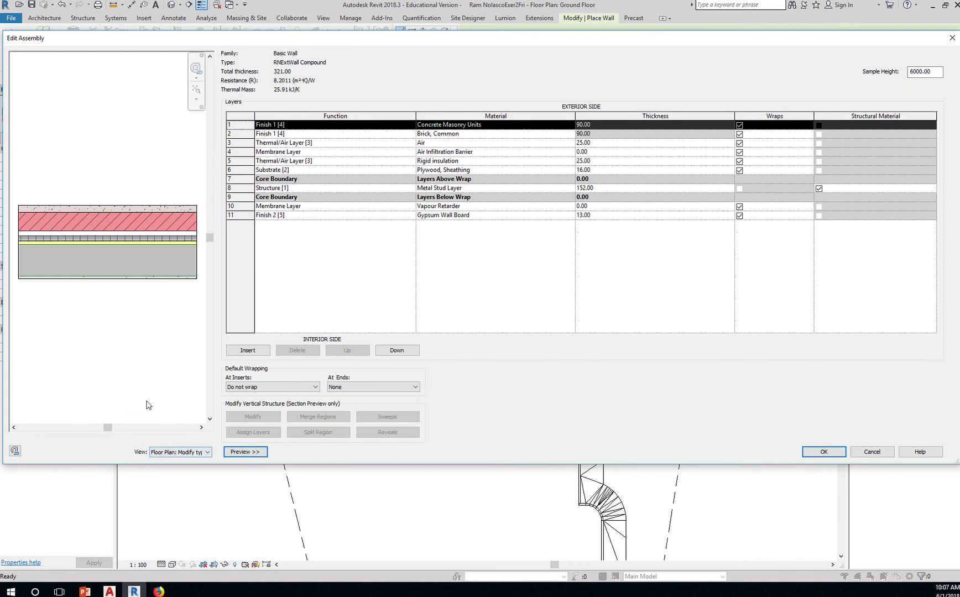
{"action": "left_click", "coordinate": [183, 452]}
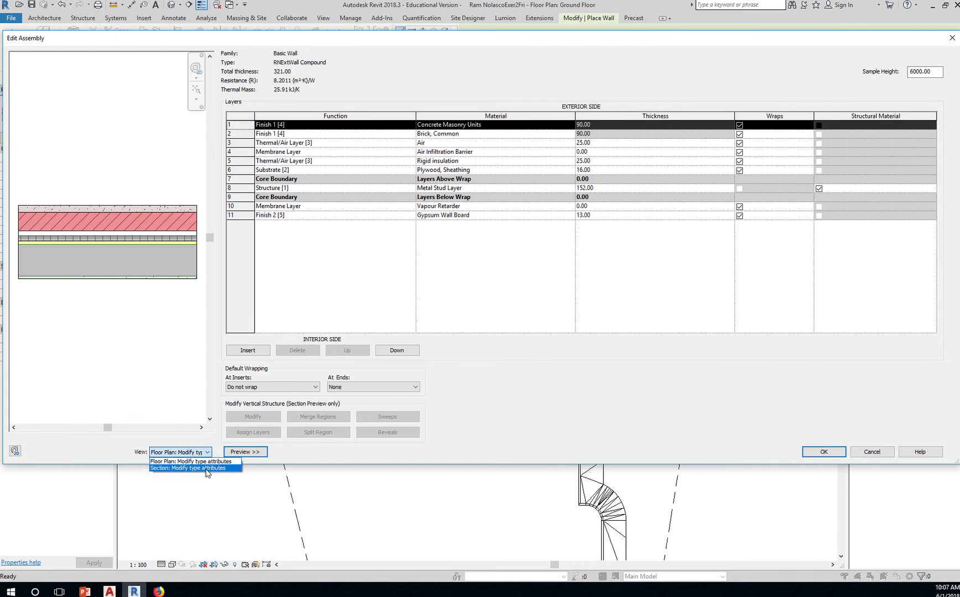
{"action": "left_click", "coordinate": [177, 474]}
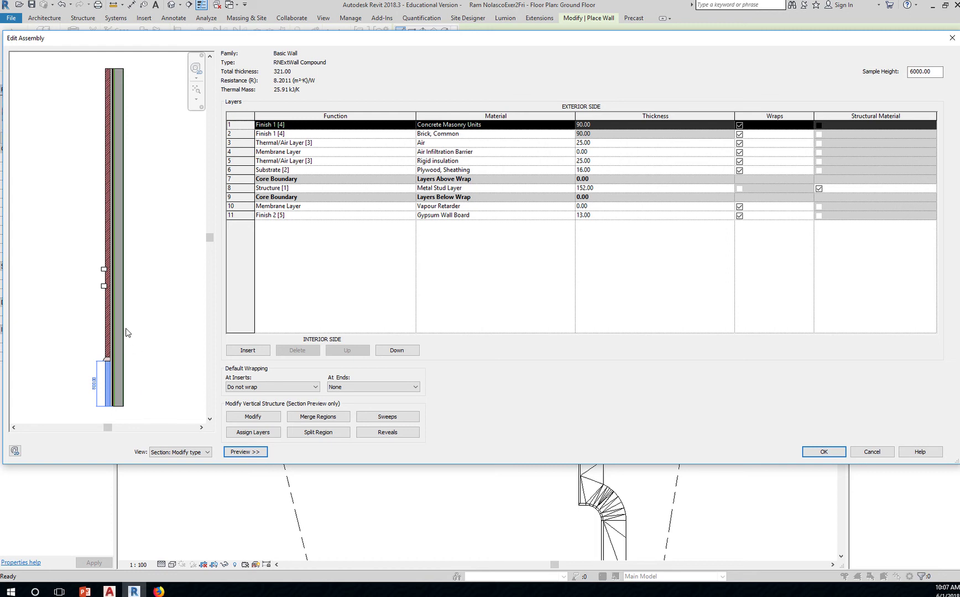
{"action": "left_click", "coordinate": [838, 457]}
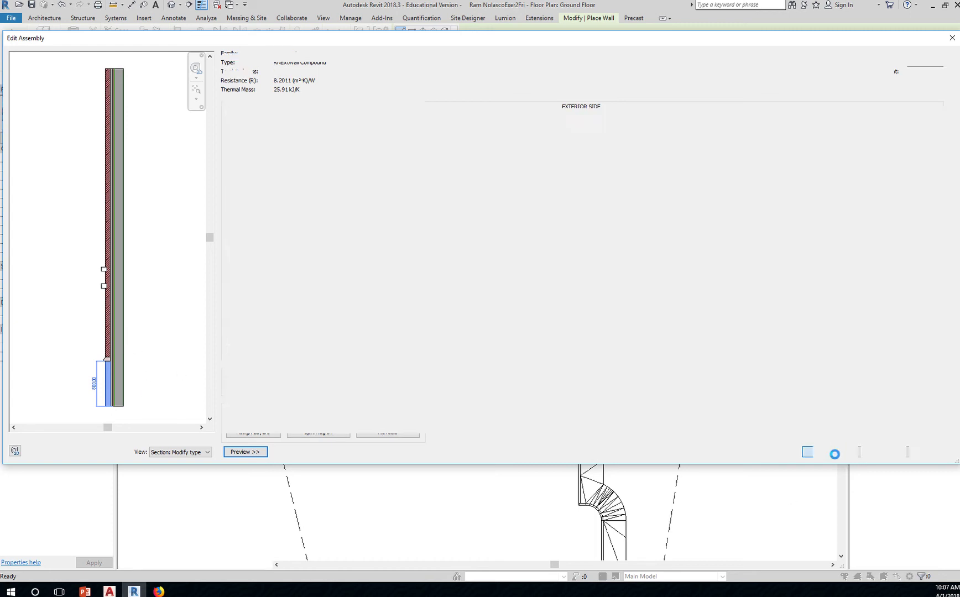
{"action": "left_click", "coordinate": [835, 452]}
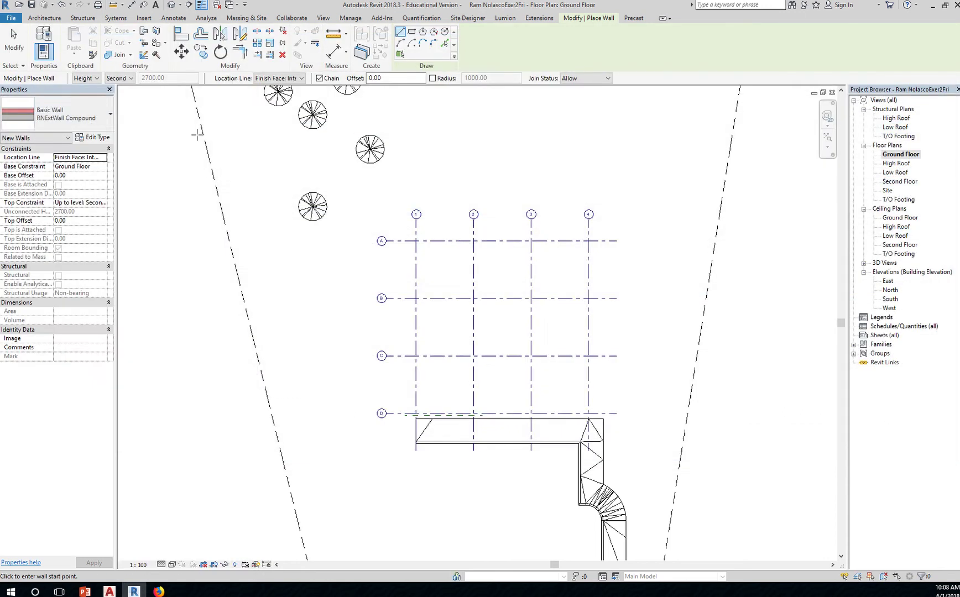
- Examine the available location line options and the RNExtWall Compound layers in the floor plan preview, leaving the type unedited
{"action": "left_click", "coordinate": [67, 114]}
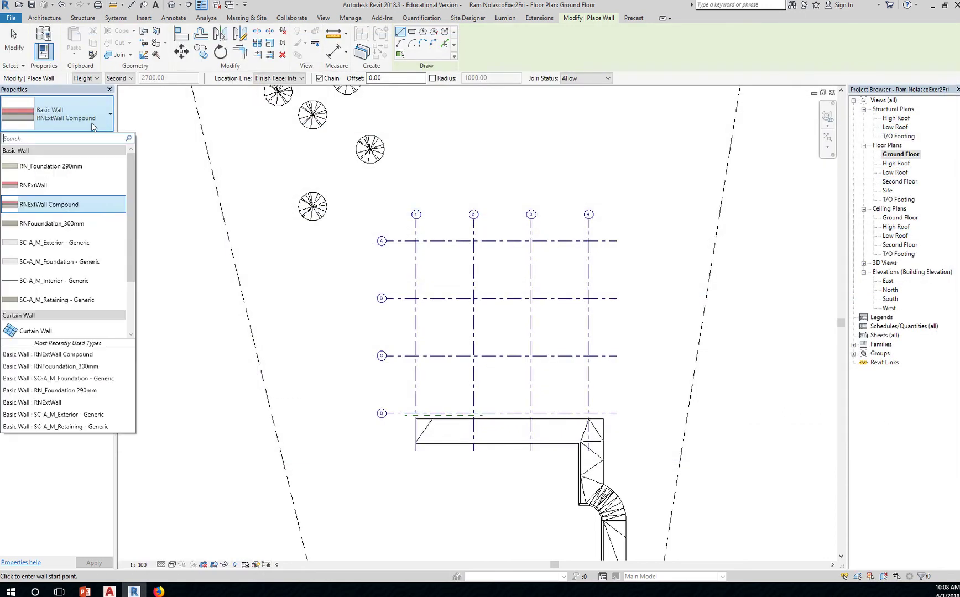
{"action": "left_click", "coordinate": [73, 209]}
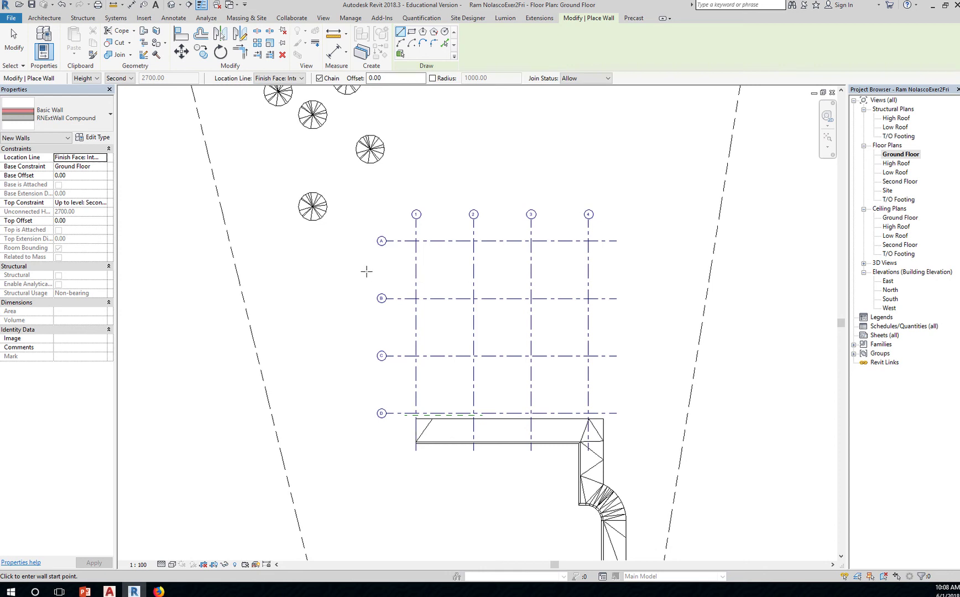
{"action": "left_click", "coordinate": [104, 158]}
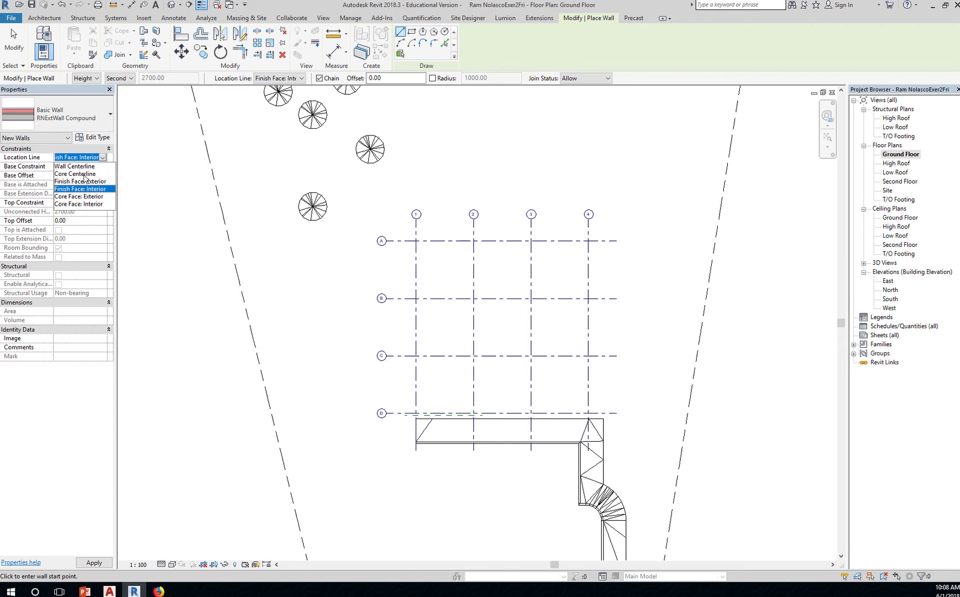
{"action": "left_click", "coordinate": [107, 141]}
{"action": "left_click", "coordinate": [107, 141]}
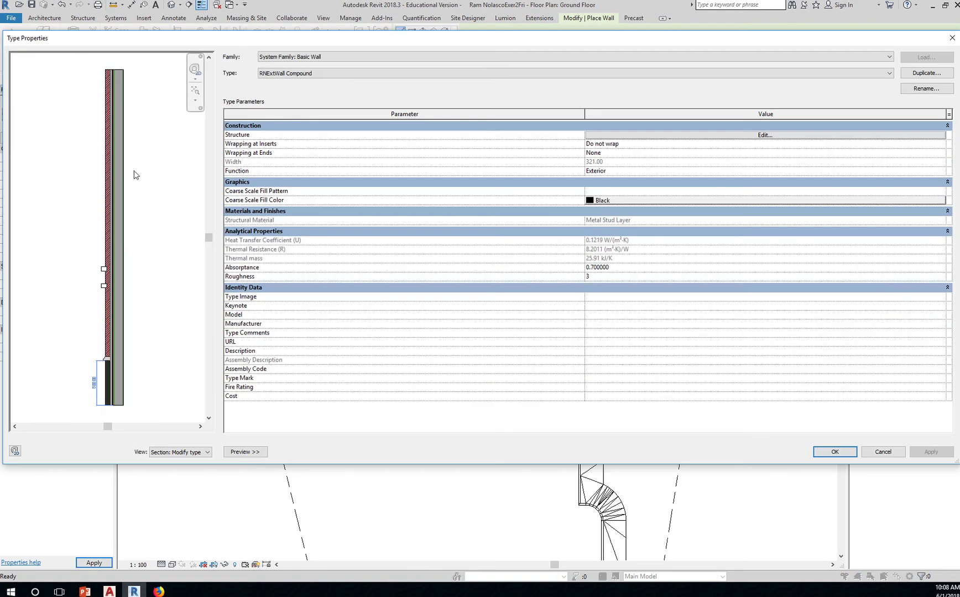
{"action": "left_click", "coordinate": [208, 456]}
{"action": "left_click", "coordinate": [179, 465]}
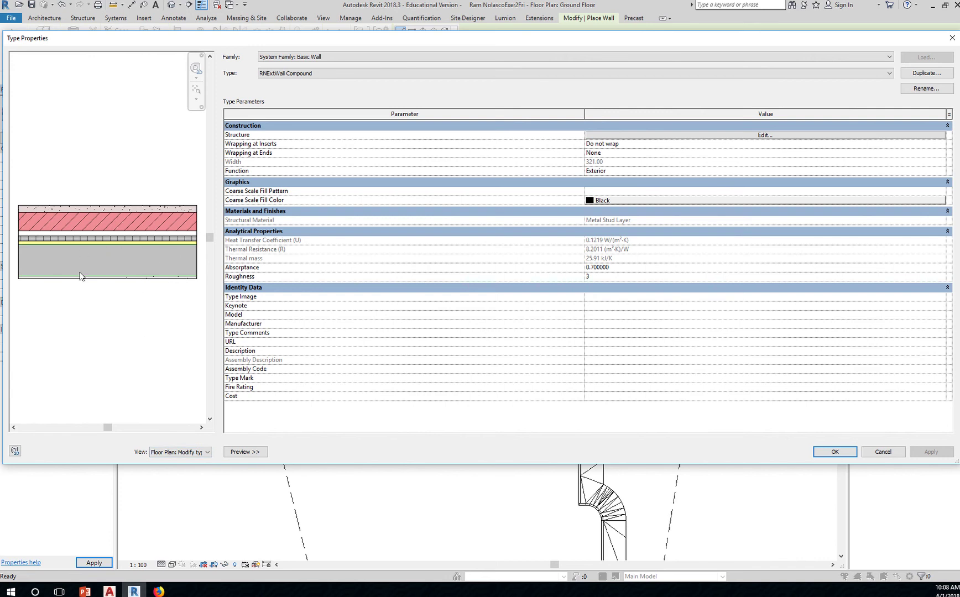
{"action": "left_click", "coordinate": [686, 135]}
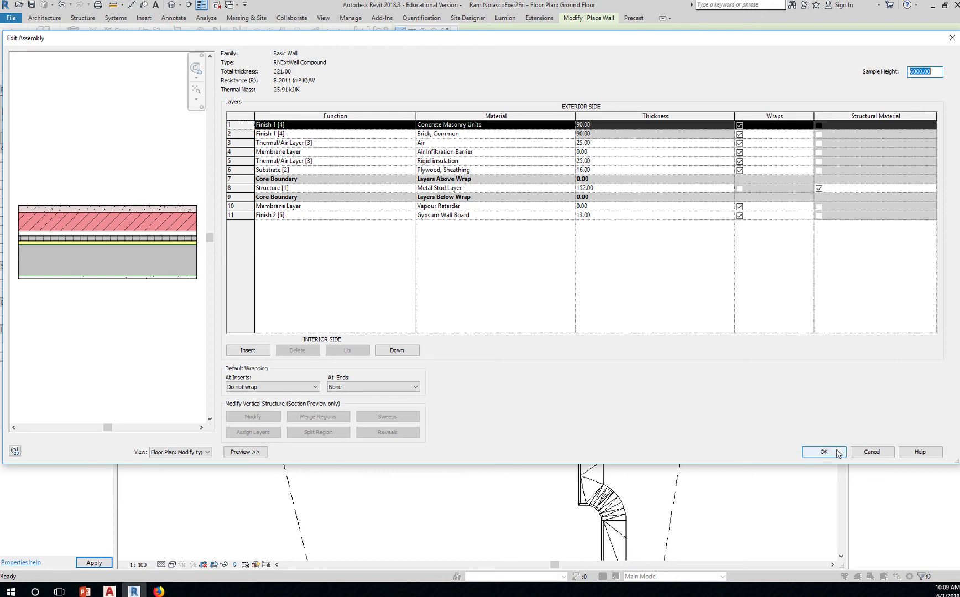
{"action": "left_click", "coordinate": [884, 454]}
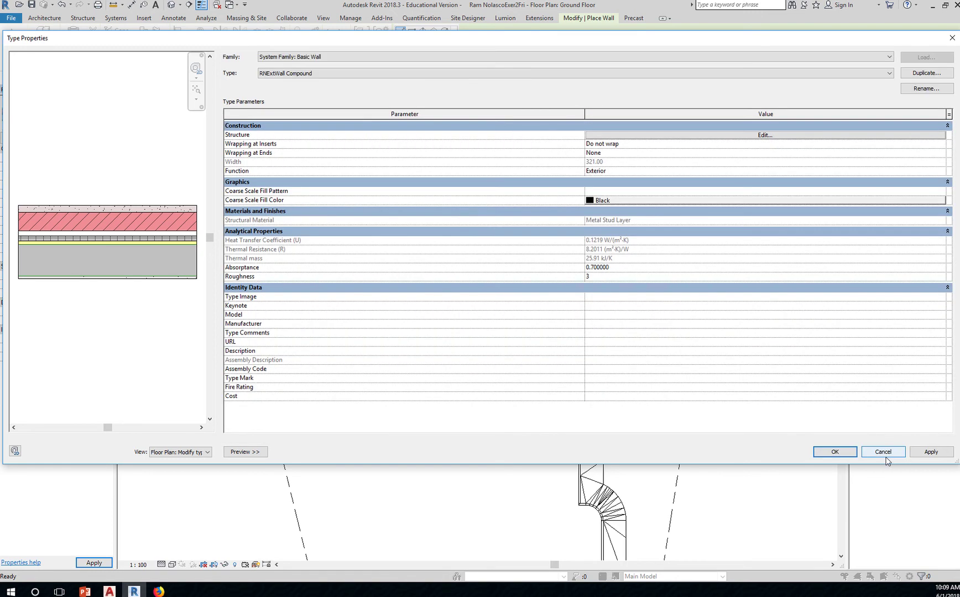
{"action": "left_click", "coordinate": [884, 452]}
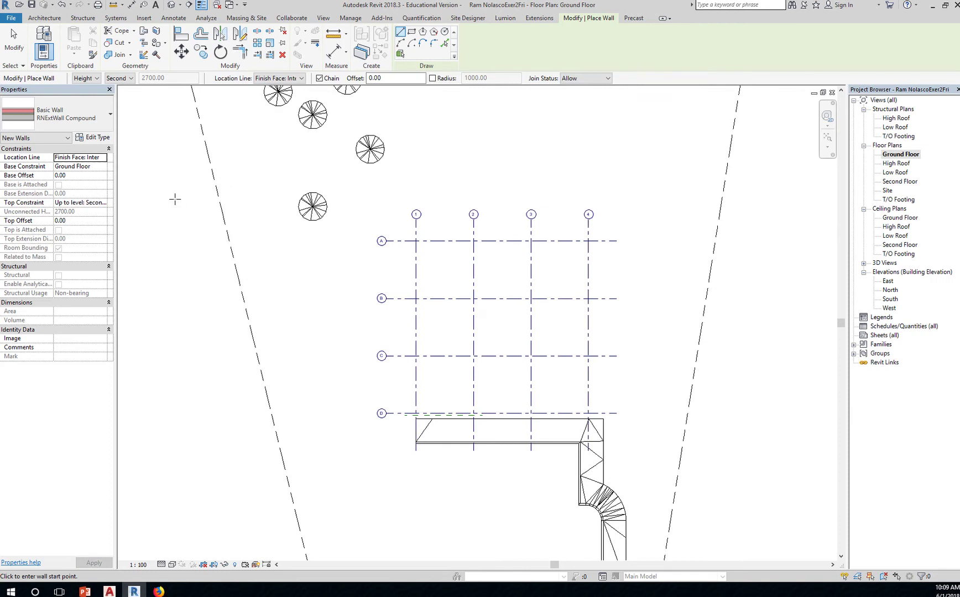
- Set the new wall's location line to Finish Face: Interior
{"action": "left_click", "coordinate": [103, 157]}
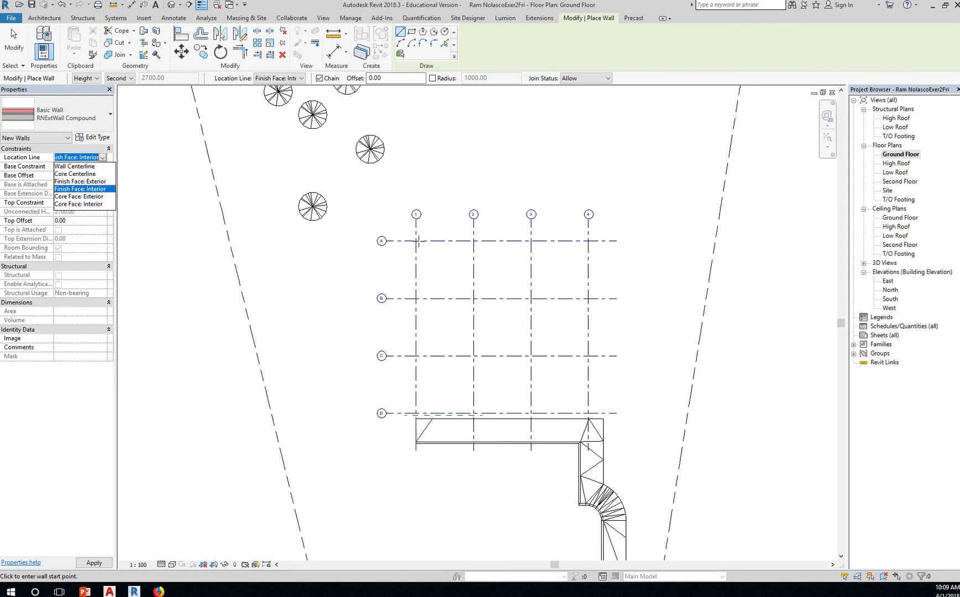
{"action": "scroll", "coordinate": [419, 242], "scroll_direction": "up", "scroll_amount": 5}
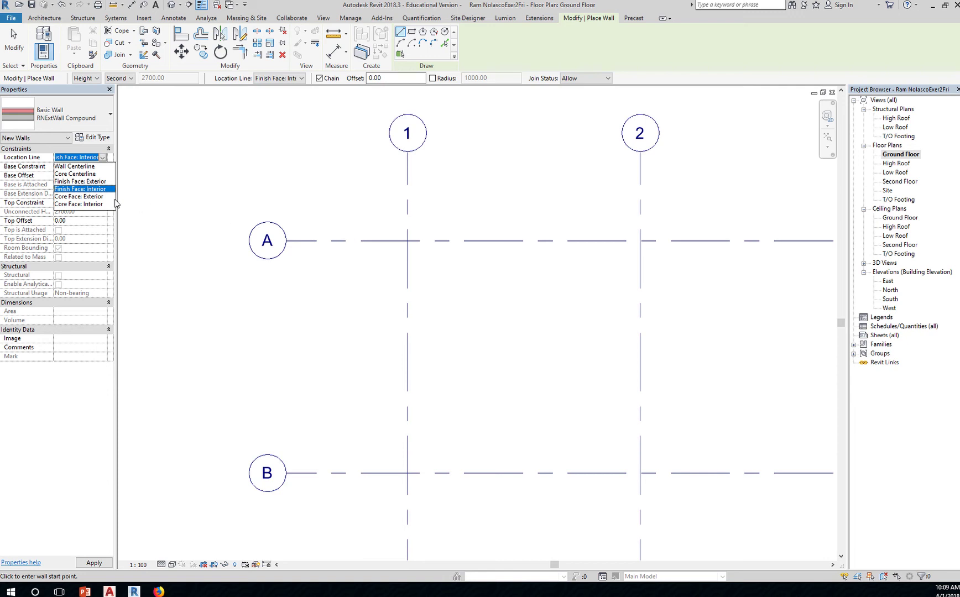
{"action": "left_click", "coordinate": [93, 191]}
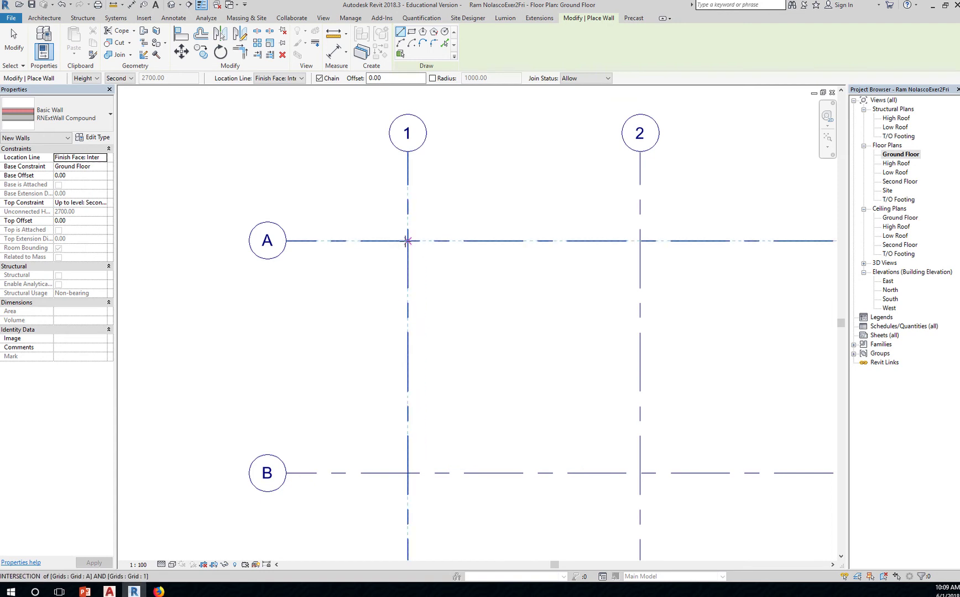
{"action": "left_click", "coordinate": [407, 241]}
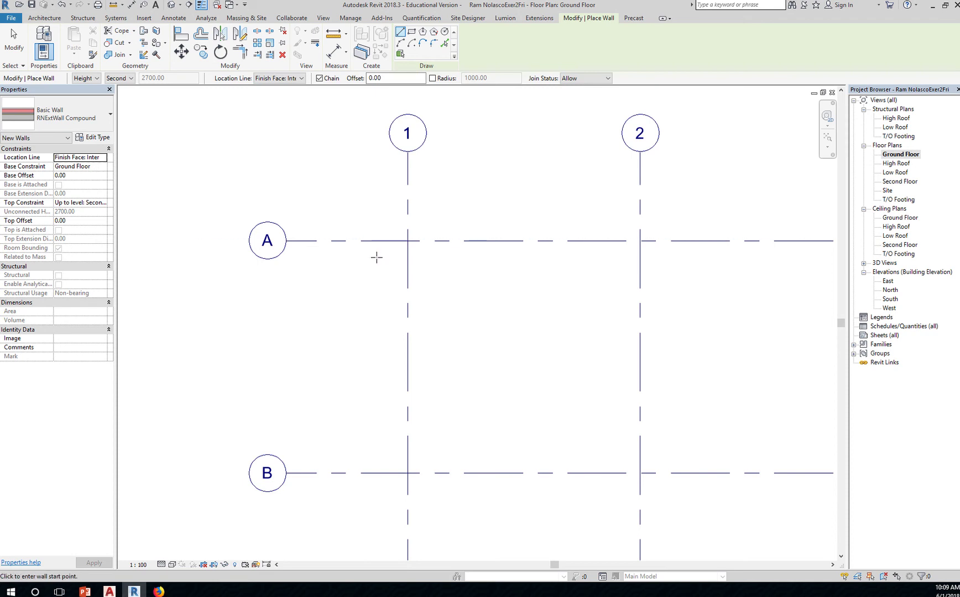
- Constrain the new wall's top up to level Low Roof with a top offset of 500
{"action": "left_click", "coordinate": [87, 203]}
{"action": "left_click", "coordinate": [101, 203]}
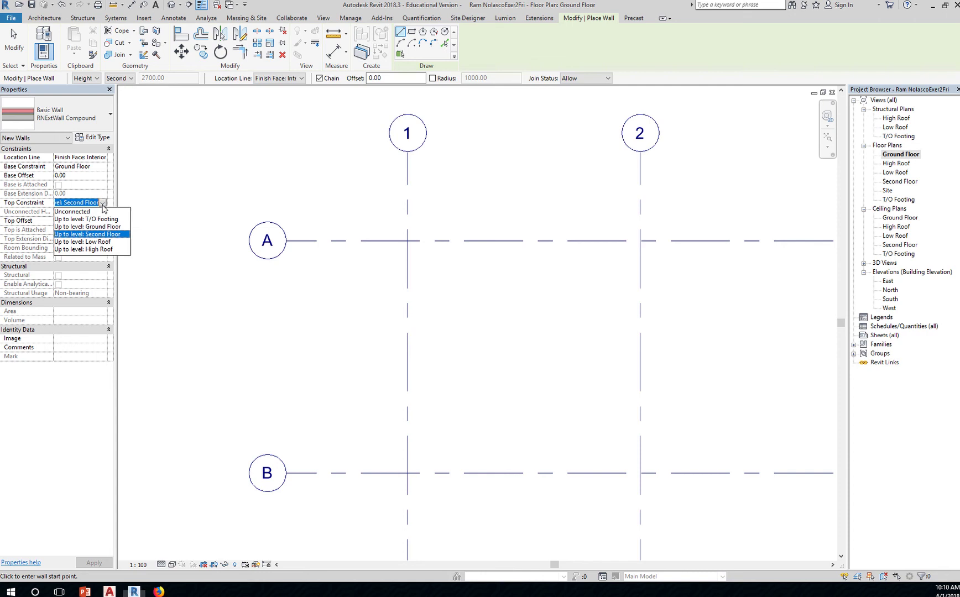
{"action": "left_click", "coordinate": [108, 242]}
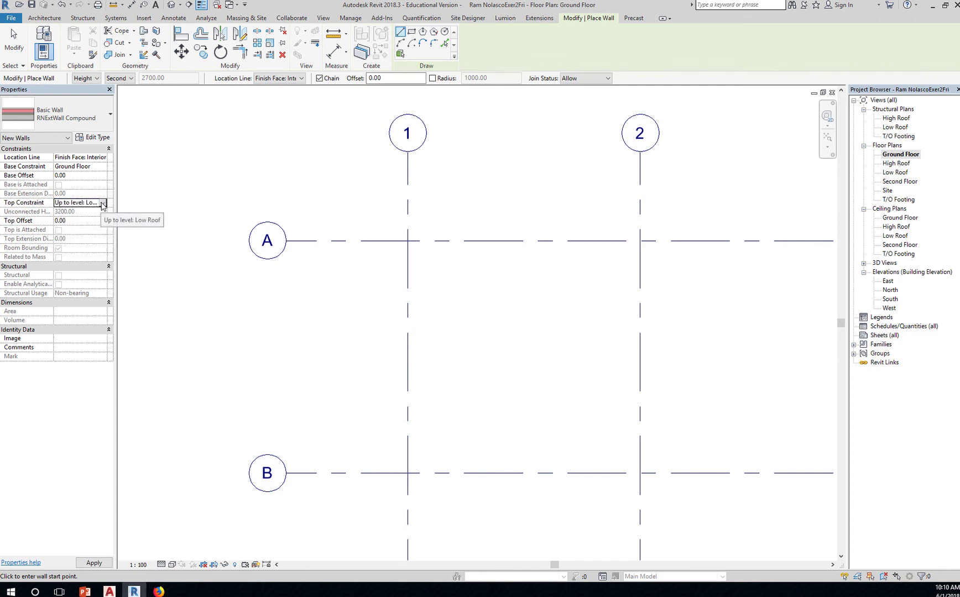
{"action": "left_click", "coordinate": [89, 222]}
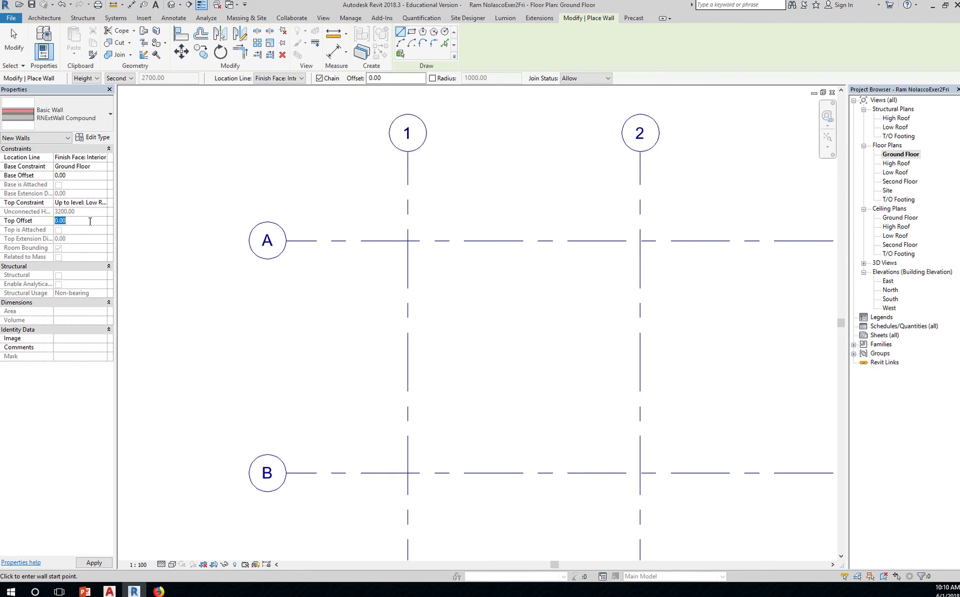
{"action": "type", "text": "500"}
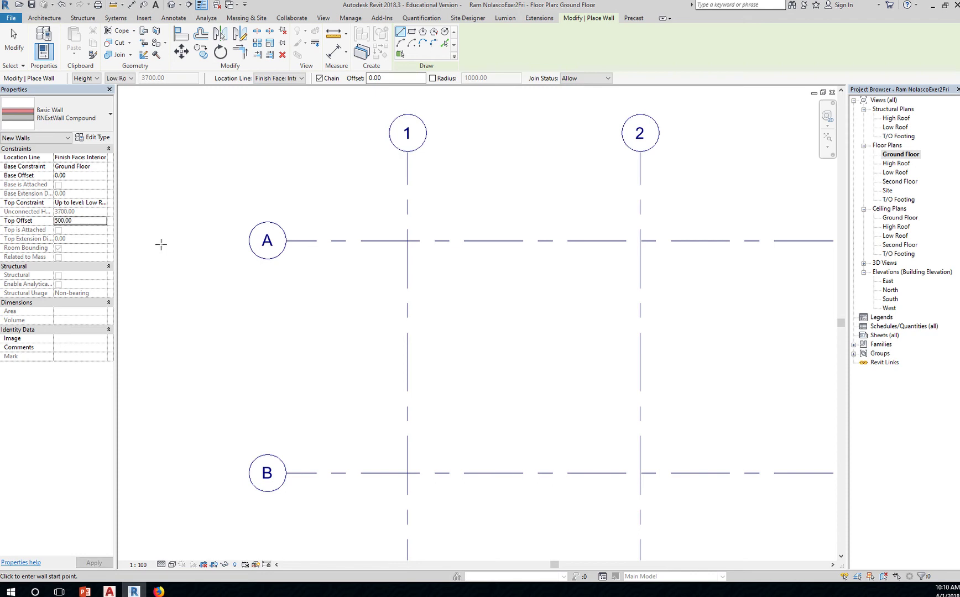
- Switch to AutoCAD to check the 3D reference image of the building's walls, then return to Revit
{"action": "left_click", "coordinate": [110, 592]}
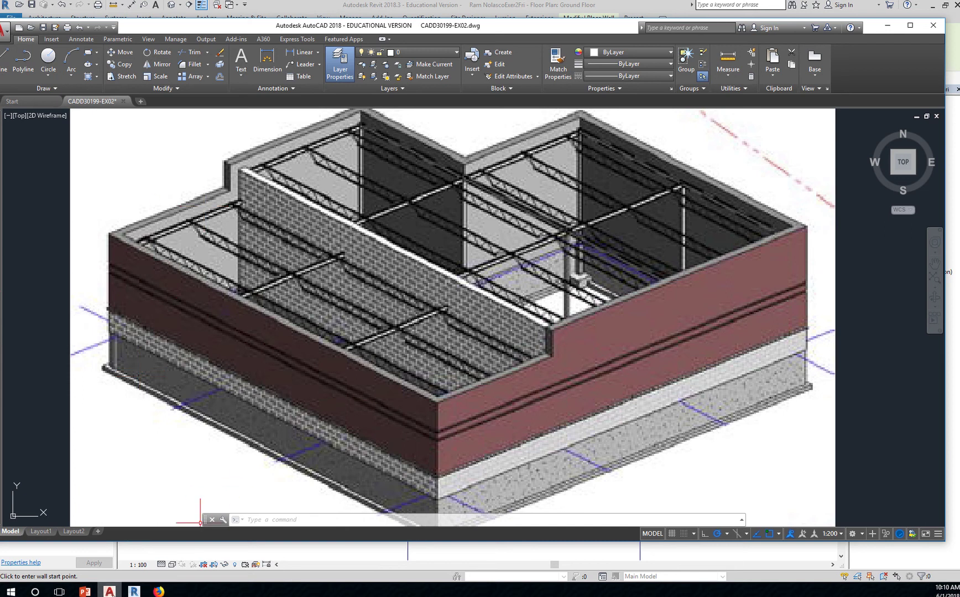
{"action": "left_click", "coordinate": [139, 587]}
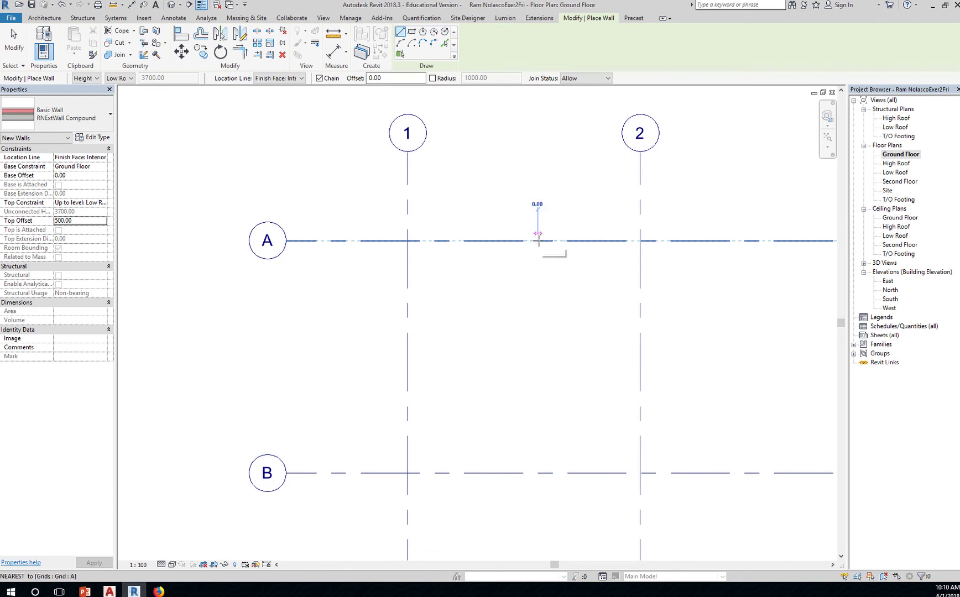
- Cancel the trial wall on grid A and set the wall placement offset to 150
{"action": "left_click", "coordinate": [538, 241]}
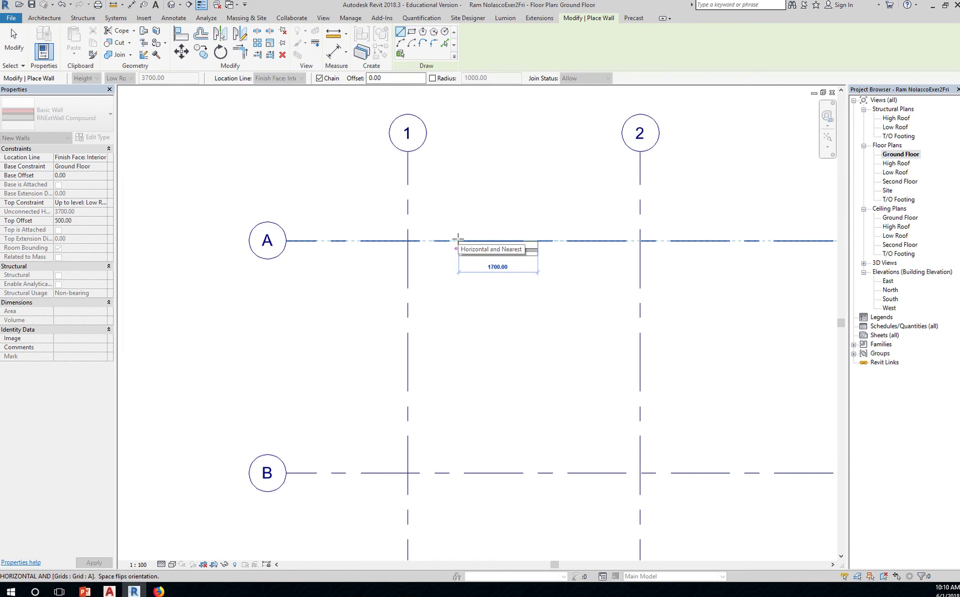
{"action": "key", "text": "Escape"}
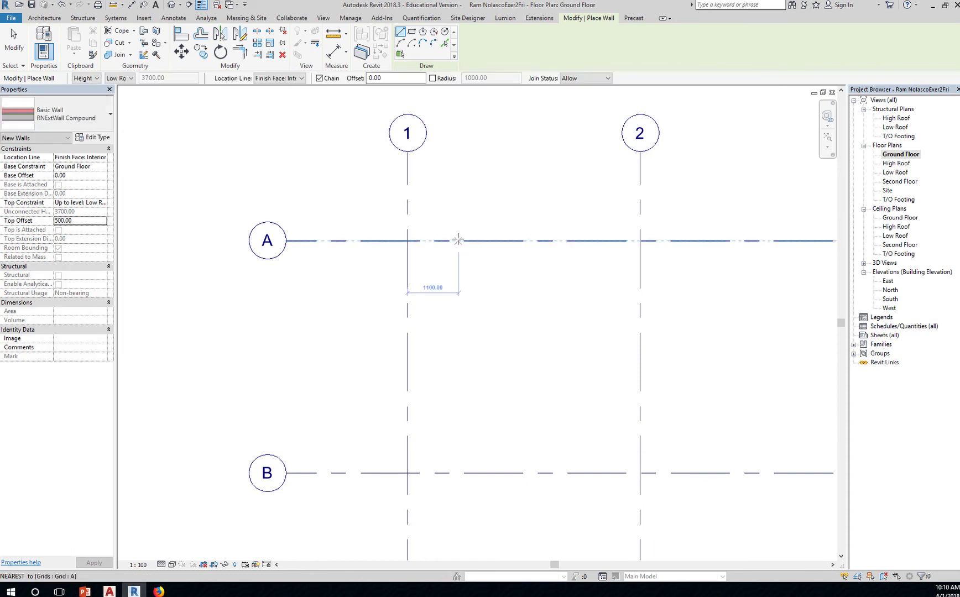
{"action": "double_click", "coordinate": [412, 80]}
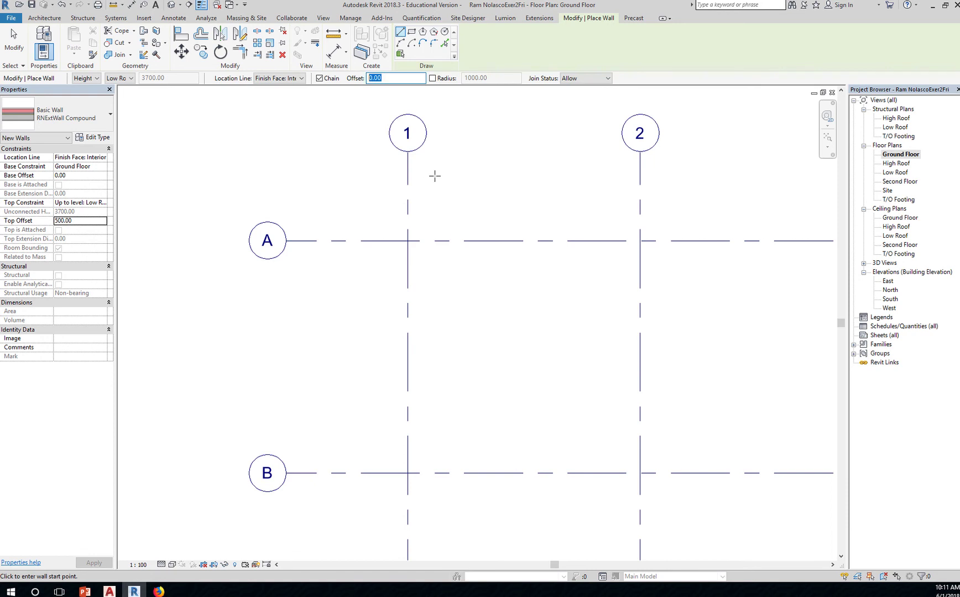
{"action": "type", "text": "15"}
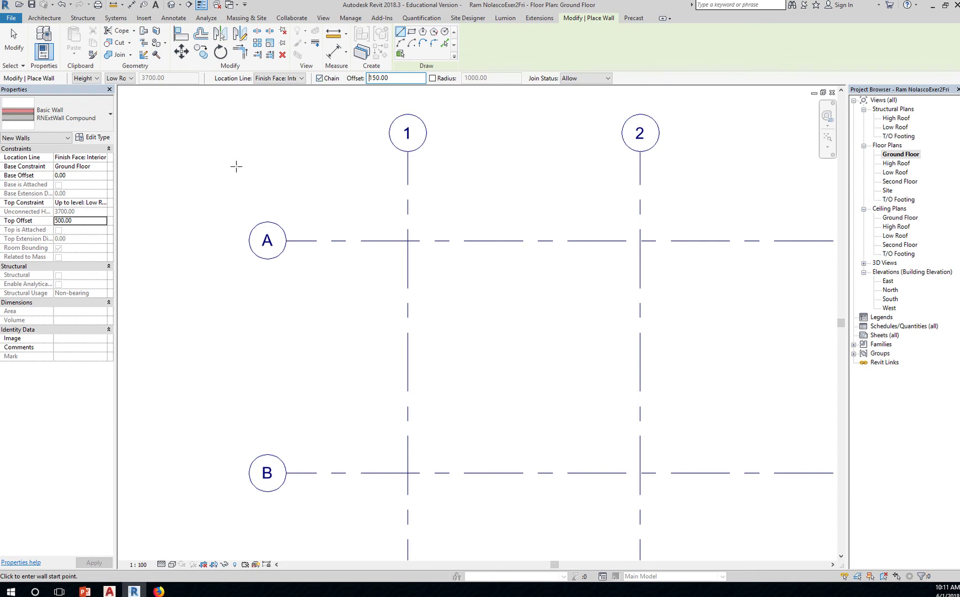
- Draw the first exterior wall along grid A, from about 2000 short of grid 2 to grid 1, flipped to the outer side of the grid
{"action": "left_click", "coordinate": [546, 241]}
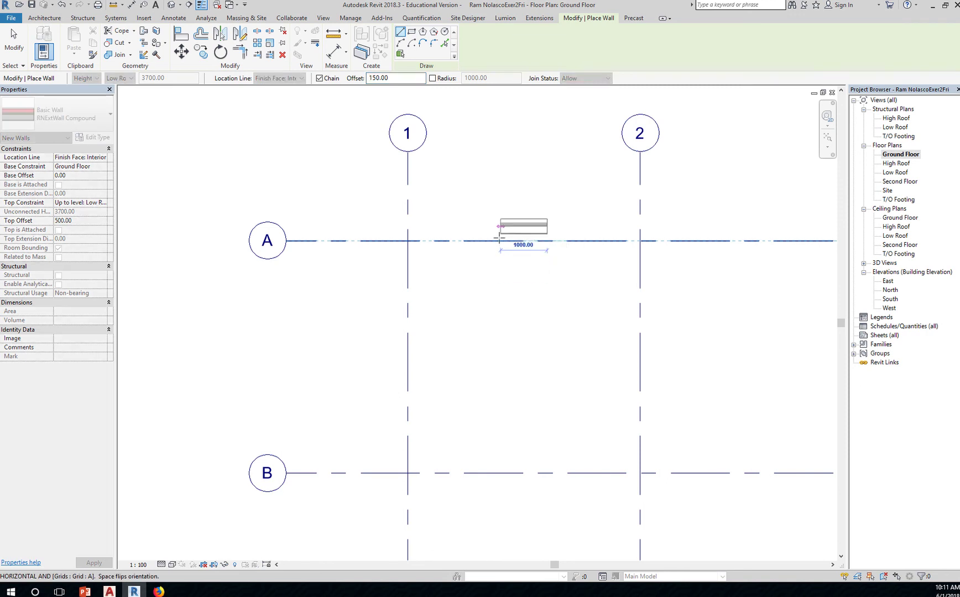
{"action": "key", "text": "space"}
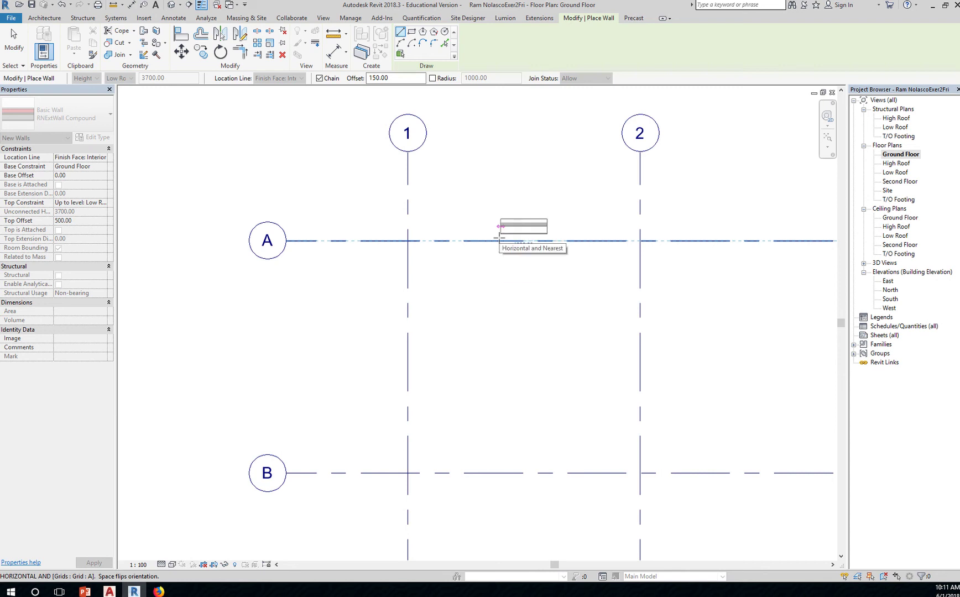
{"action": "key", "text": "space"}
{"action": "key", "text": "space"}
{"action": "key", "text": "space"}
{"action": "key", "text": "space"}
{"action": "key", "text": "space"}
{"action": "key", "text": "space"}
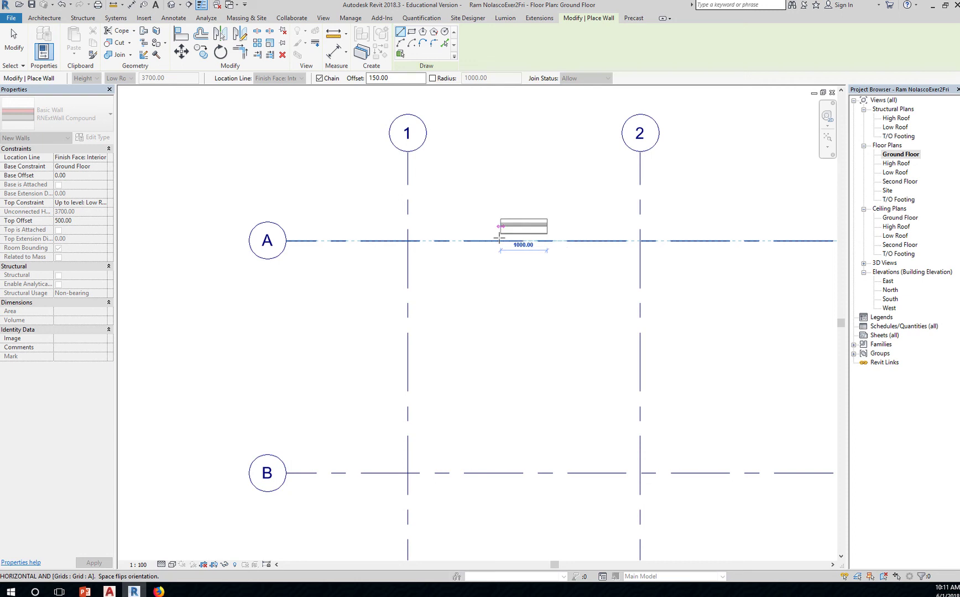
{"action": "left_click", "coordinate": [408, 241]}
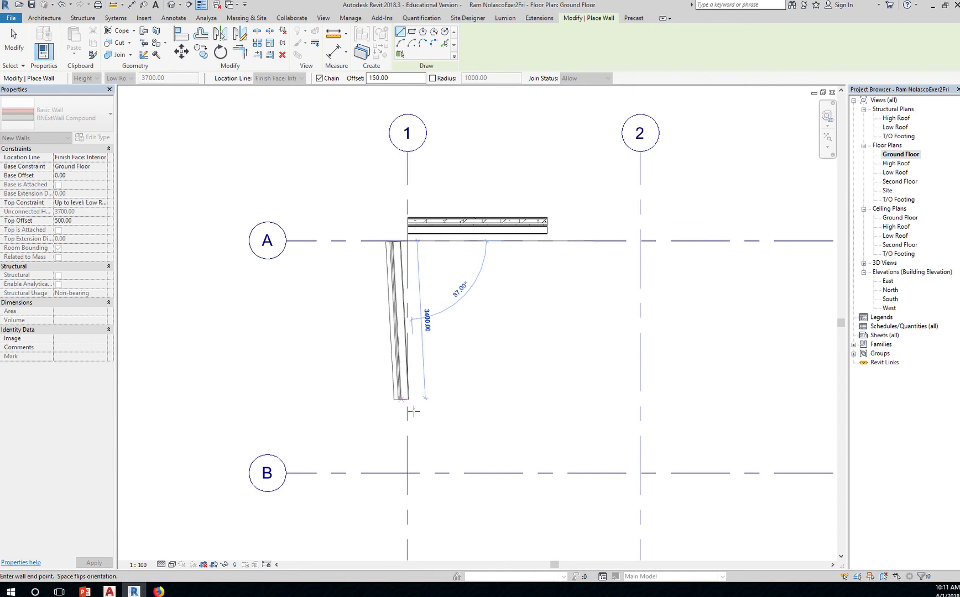
- Continue the wall chain along grid 1 from grid A to the intersection with grid D
{"action": "middle_click_drag", "start_coordinate": [420, 422], "coordinate": [413, 202]}
{"action": "scroll", "coordinate": [399, 384], "scroll_direction": "down", "scroll_amount": 5}
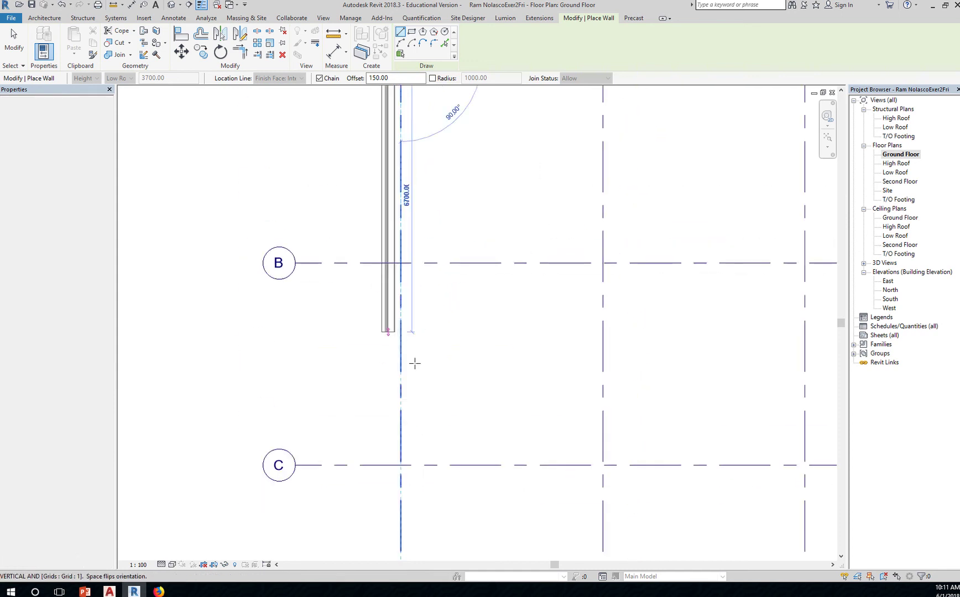
{"action": "middle_click_drag", "start_coordinate": [417, 433], "coordinate": [401, 336]}
{"action": "scroll", "coordinate": [381, 393], "scroll_direction": "up", "scroll_amount": 3}
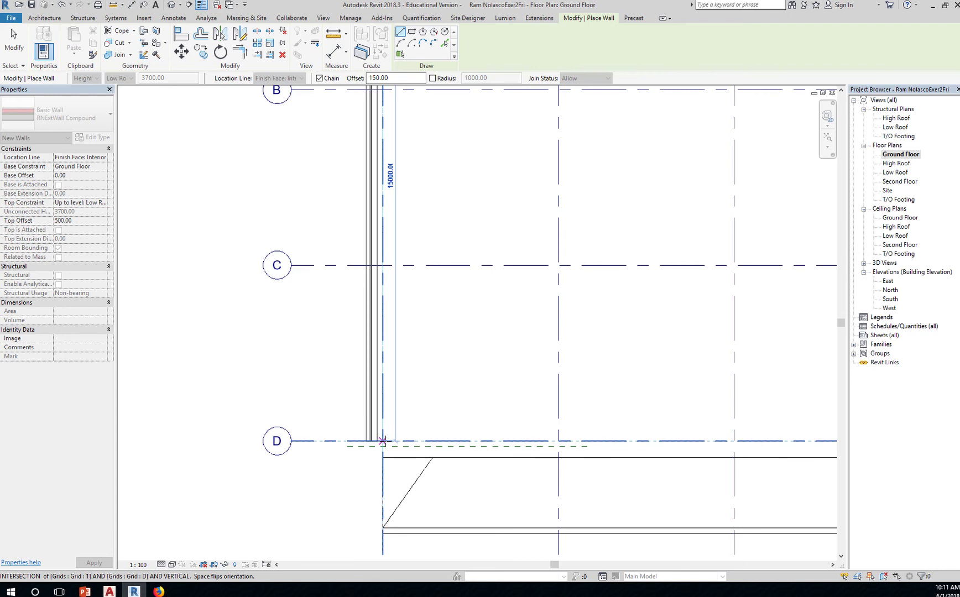
{"action": "left_click", "coordinate": [382, 441]}
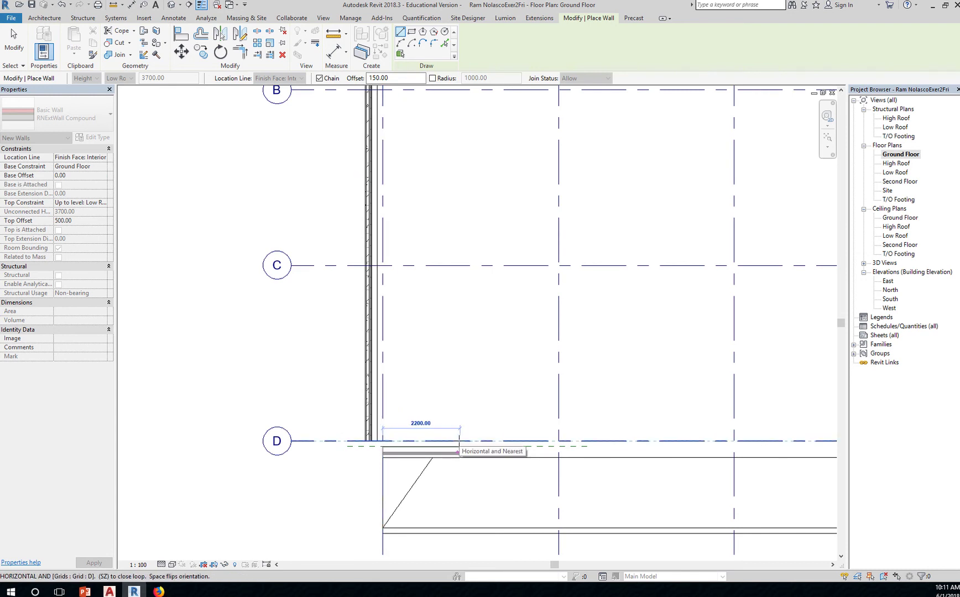
- Add a 4500 long wall along grid D from grid 1 towards grid 2, then end the wall placement
{"action": "type", "text": "4500"}
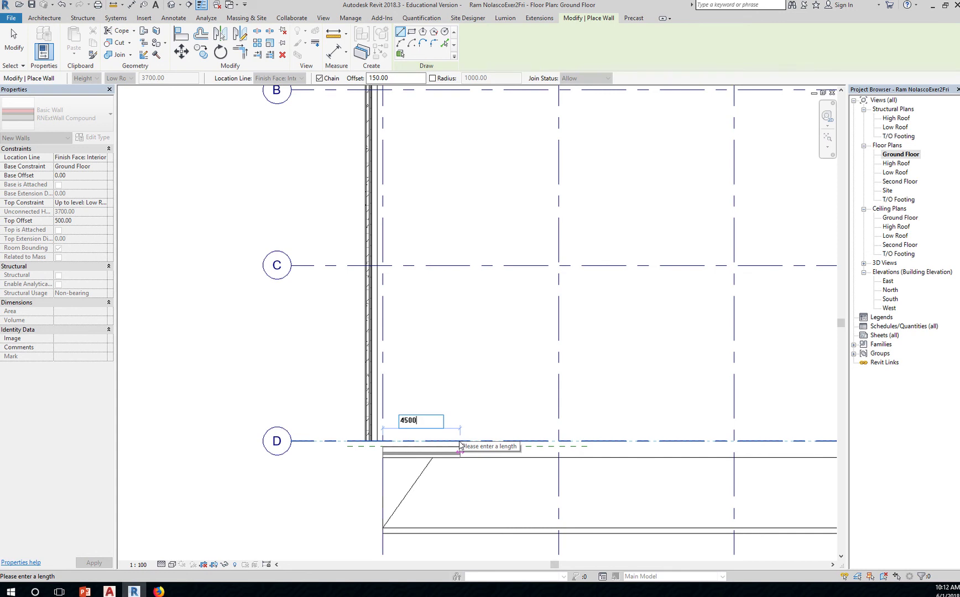
{"action": "key", "text": "Return"}
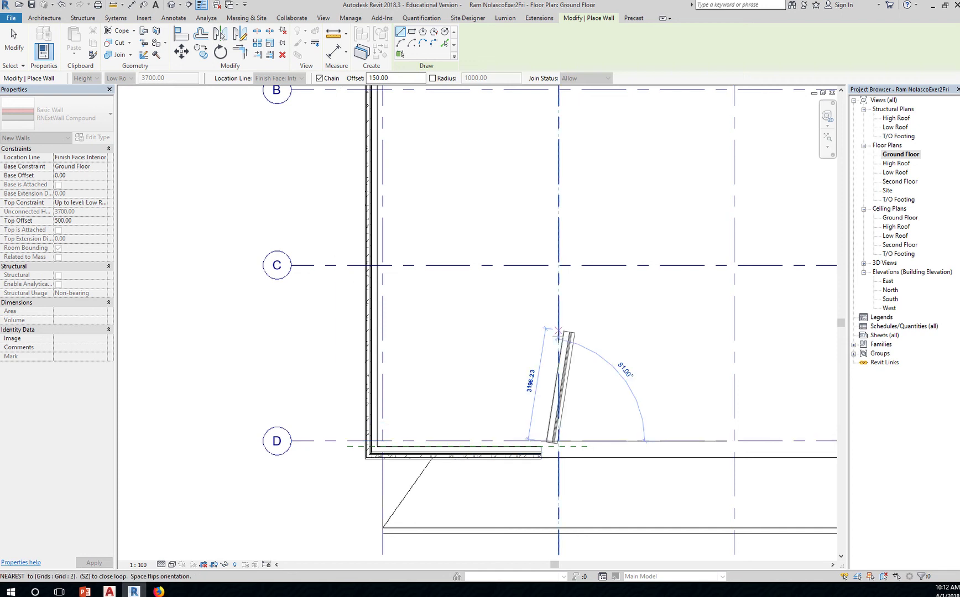
{"action": "key", "text": "Escape"}
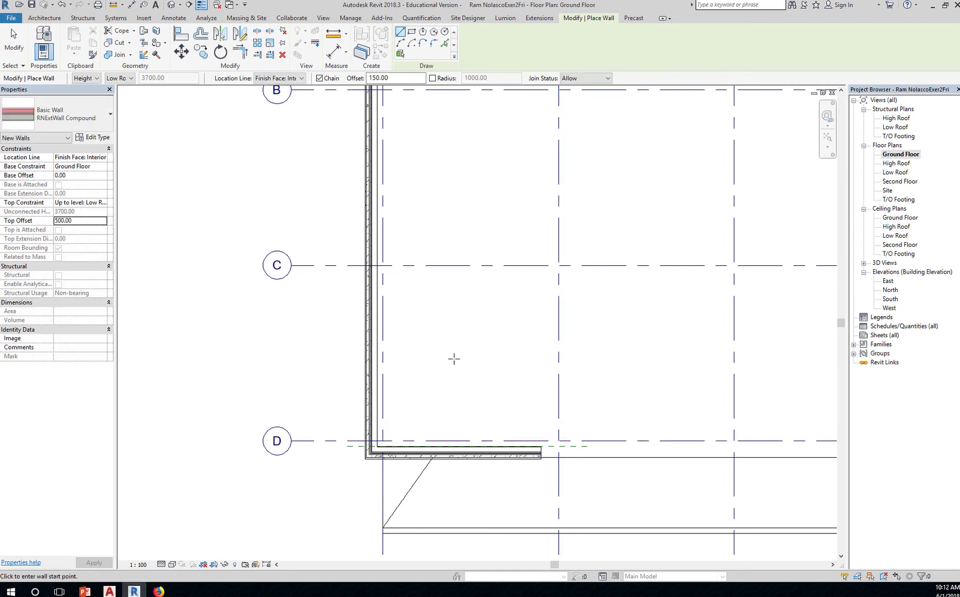
{"action": "scroll", "coordinate": [502, 355], "scroll_direction": "down", "scroll_amount": 2}
{"action": "scroll", "coordinate": [502, 355], "scroll_direction": "down", "scroll_amount": 1}
{"action": "middle_click_drag", "start_coordinate": [518, 273], "coordinate": [465, 314]}
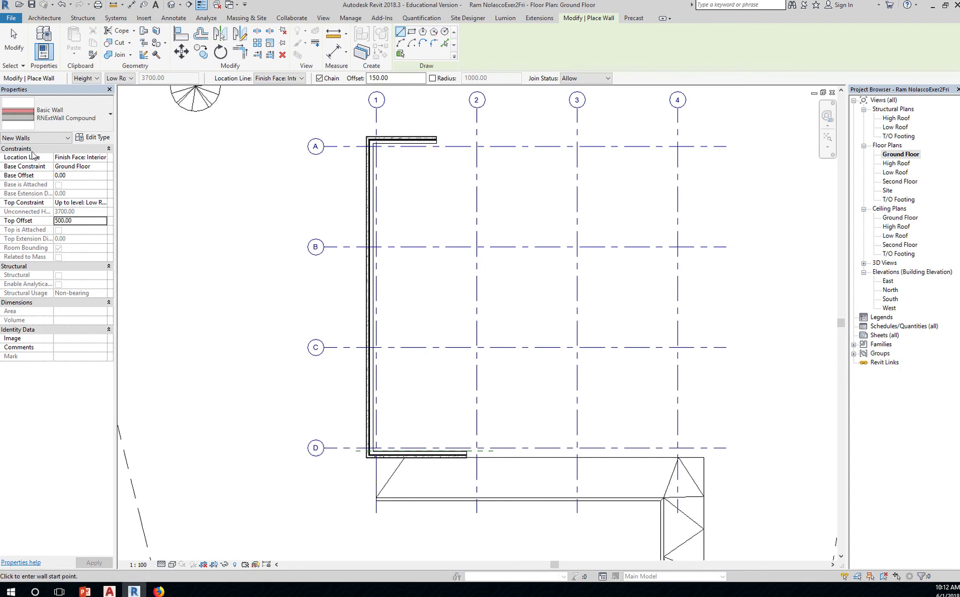
{"action": "left_click", "coordinate": [15, 42]}
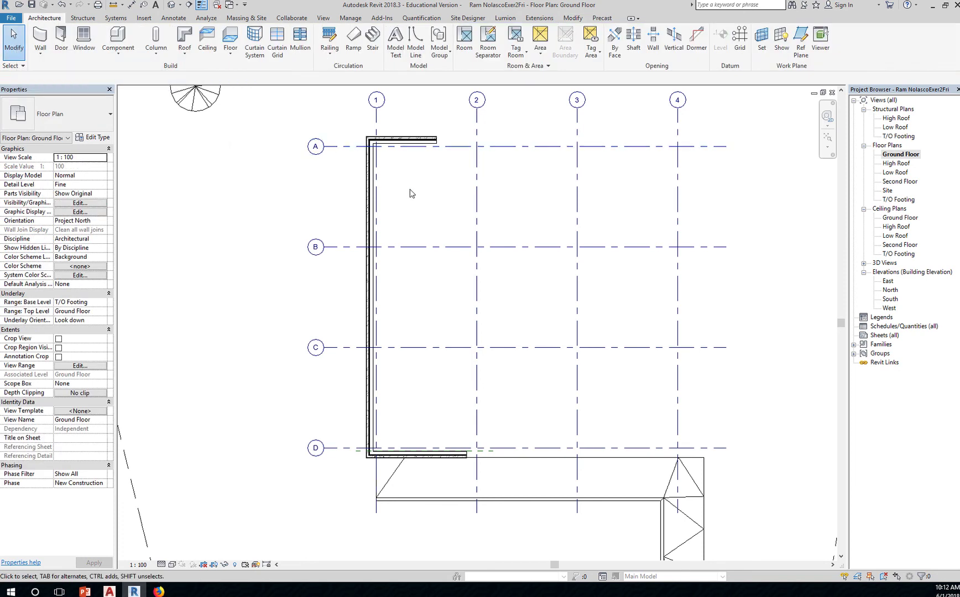
- Draw a short vertical reference plane across grid A, offset 4500 from grid 1 towards grid 2
{"action": "middle_click_drag", "start_coordinate": [410, 194], "coordinate": [384, 265]}
{"action": "scroll", "coordinate": [463, 265], "scroll_direction": "up", "scroll_amount": 3}
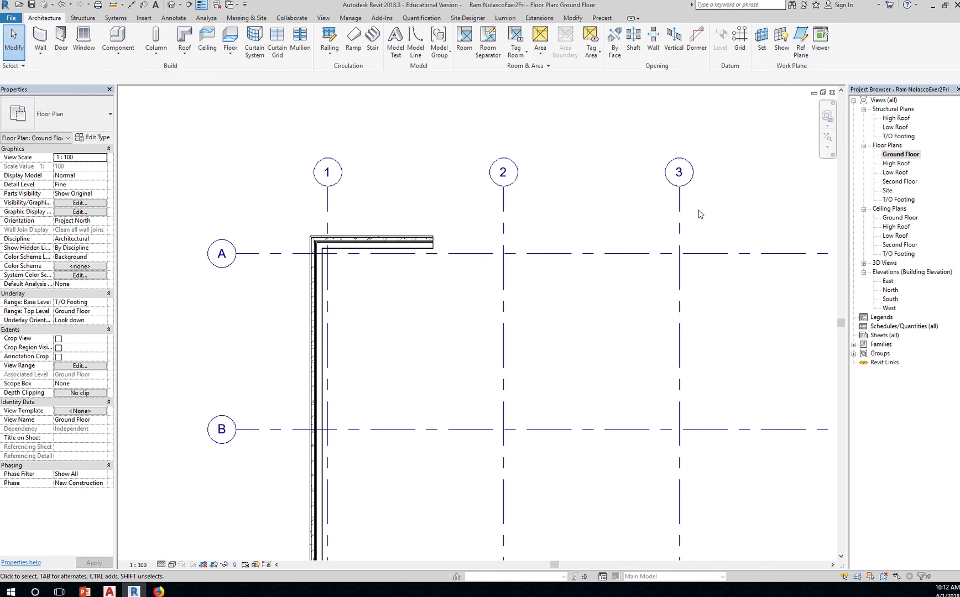
{"action": "key", "text": "r"}
{"action": "key", "text": "p"}
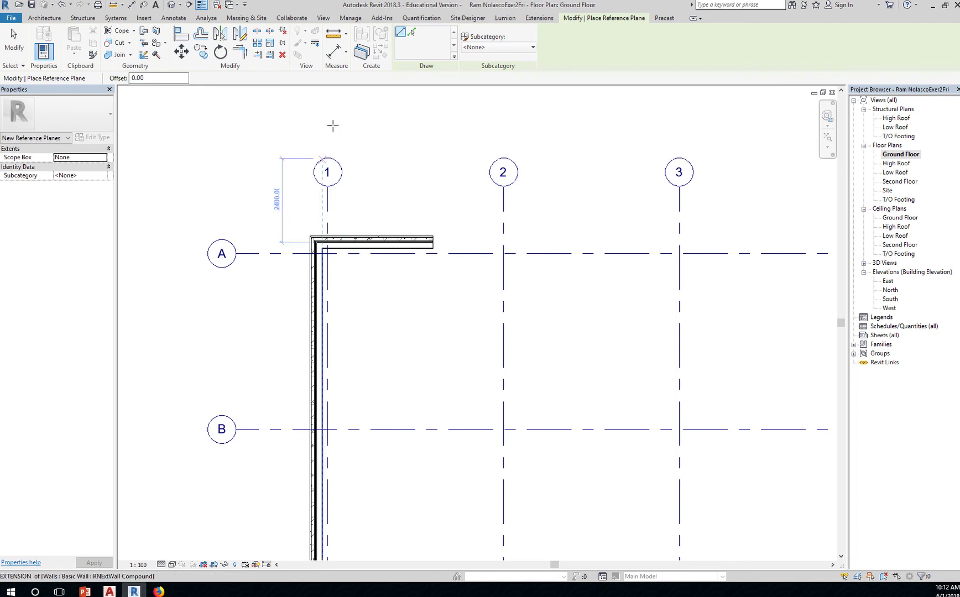
{"action": "left_click_drag", "start_coordinate": [166, 78], "coordinate": [106, 82]}
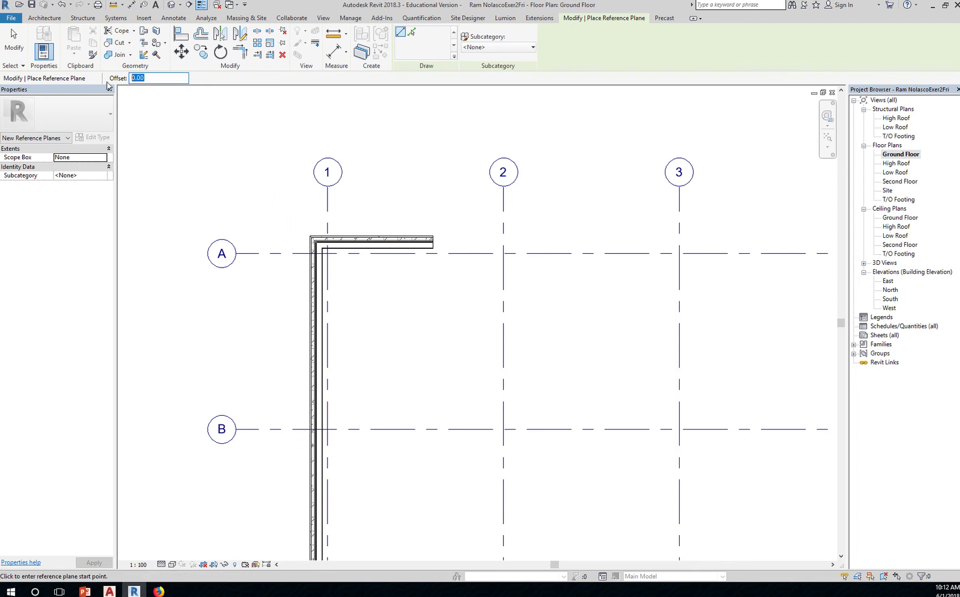
{"action": "type", "text": "450"}
{"action": "left_click", "coordinate": [328, 208]}
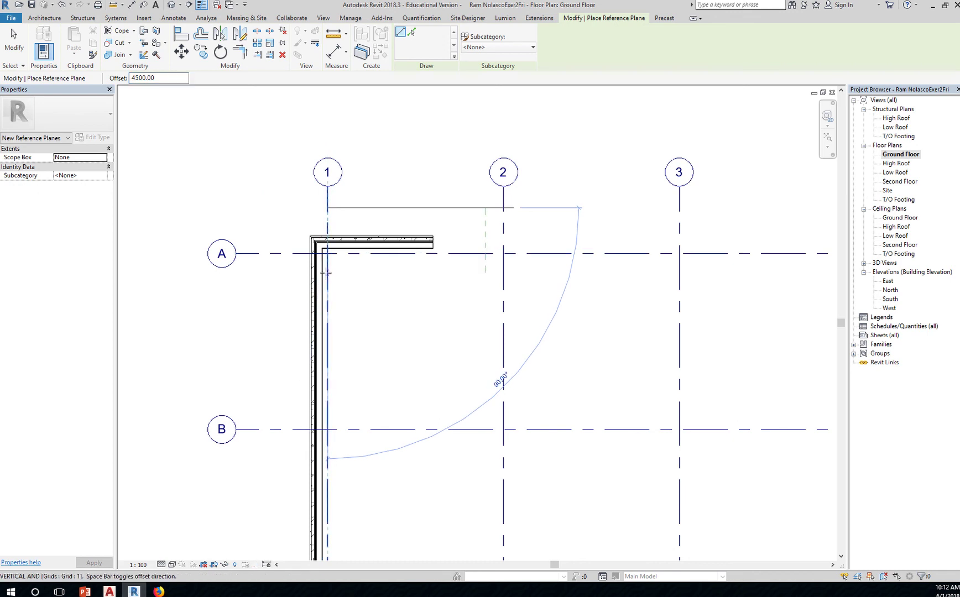
{"action": "left_click", "coordinate": [328, 304]}
{"action": "key", "text": "Escape"}
{"action": "key", "text": "Escape"}
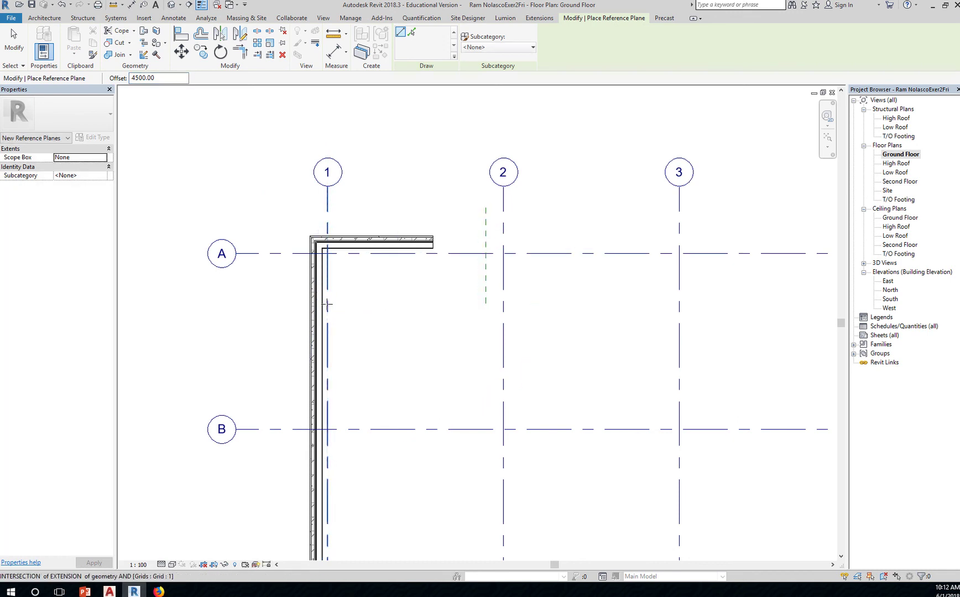
{"action": "left_click", "coordinate": [485, 242]}
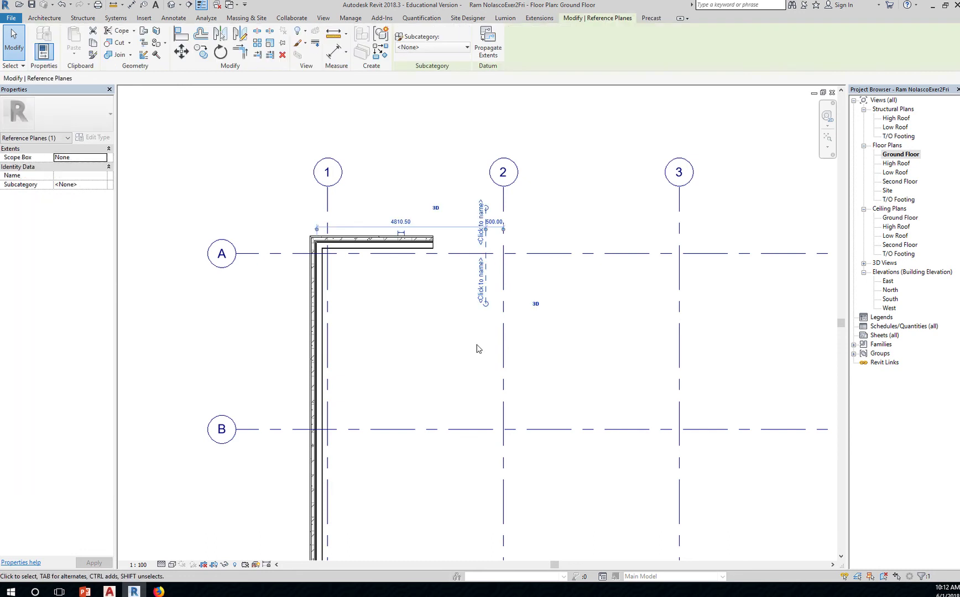
{"action": "key", "text": "Escape"}
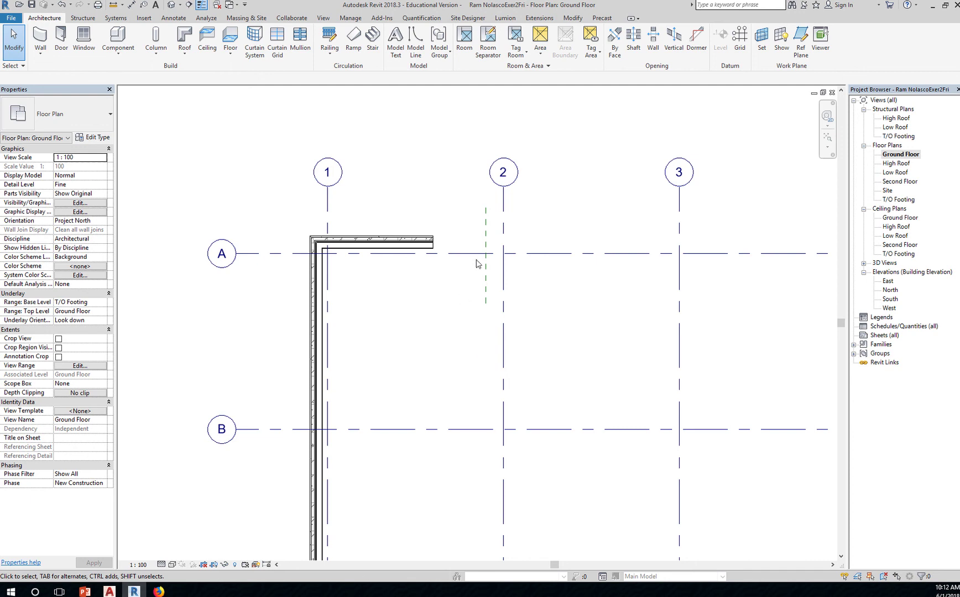
- Stretch the free end of the grid A wall to the reference plane
{"action": "scroll", "coordinate": [493, 255], "scroll_direction": "up", "scroll_amount": 2}
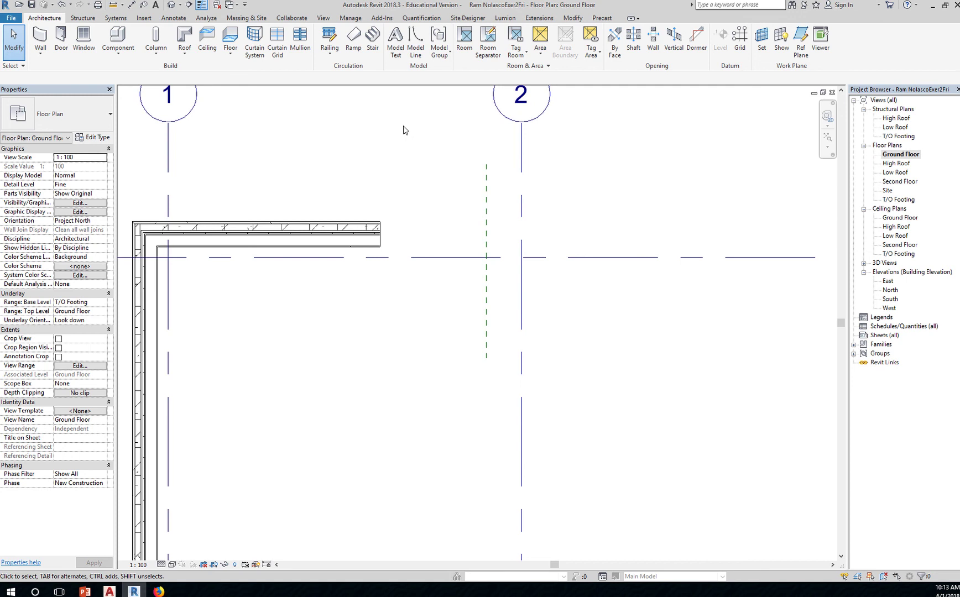
{"action": "left_click", "coordinate": [380, 227]}
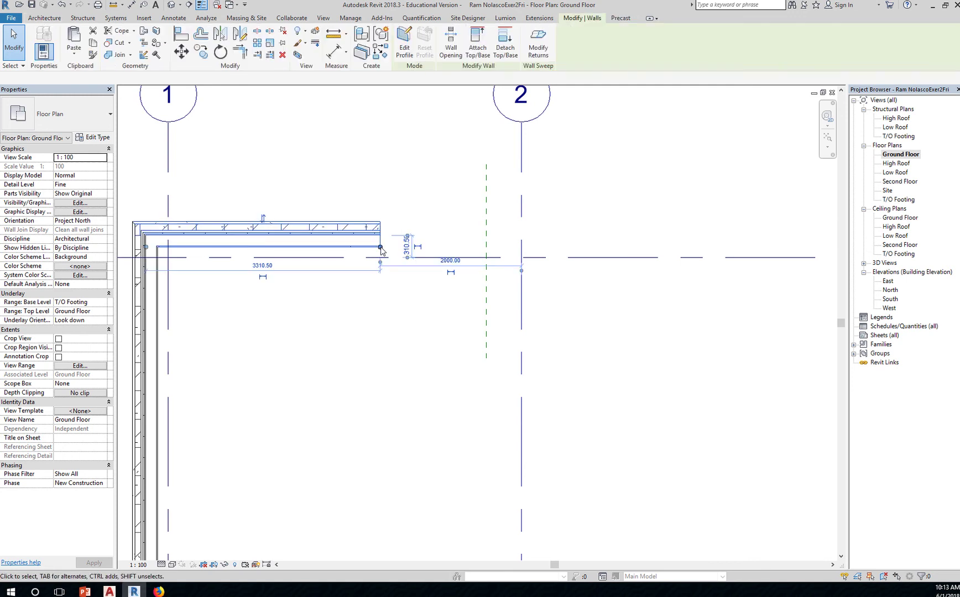
{"action": "left_click_drag", "start_coordinate": [380, 247], "coordinate": [486, 247]}
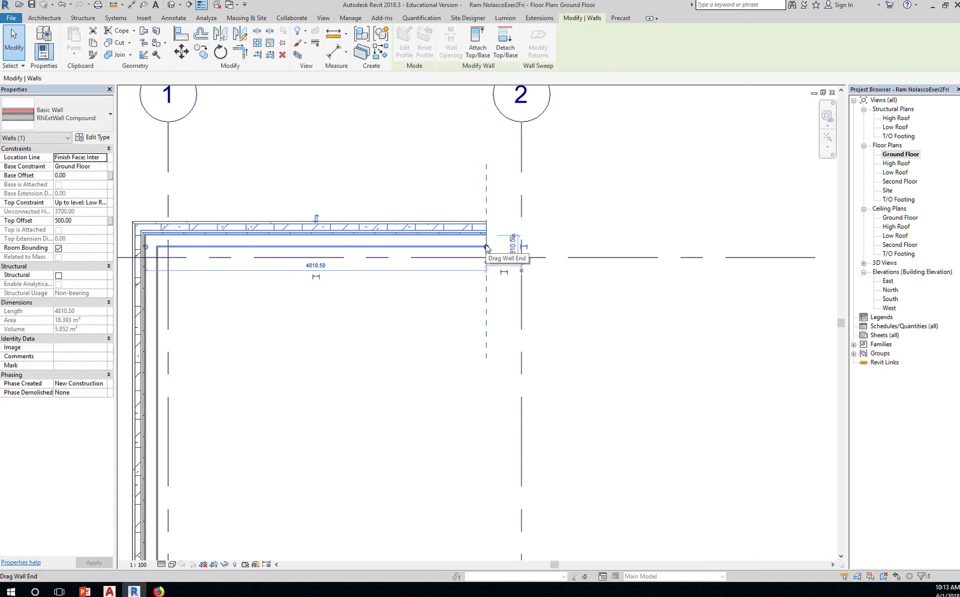
{"action": "left_click", "coordinate": [588, 354]}
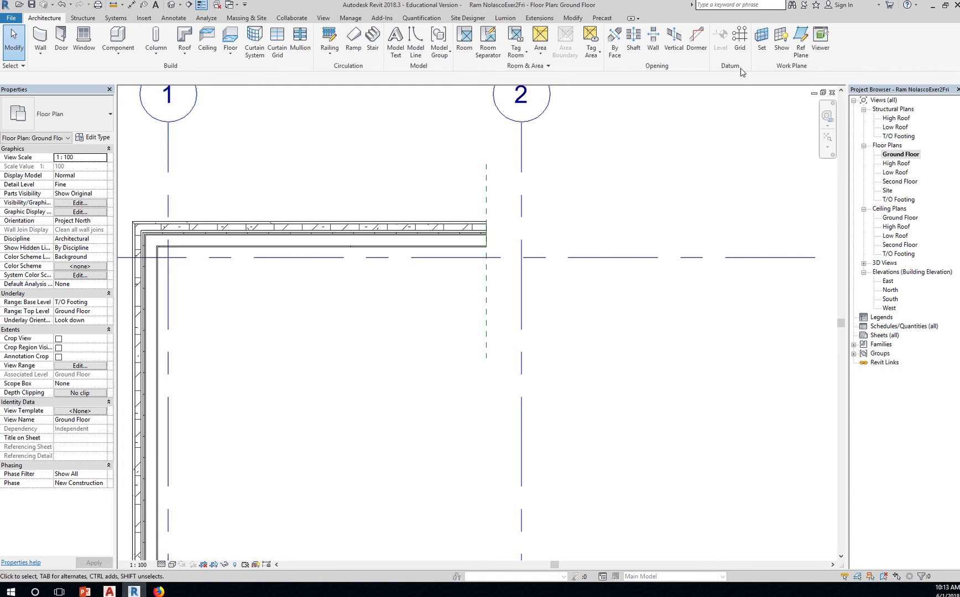
{"action": "left_click", "coordinate": [800, 40]}
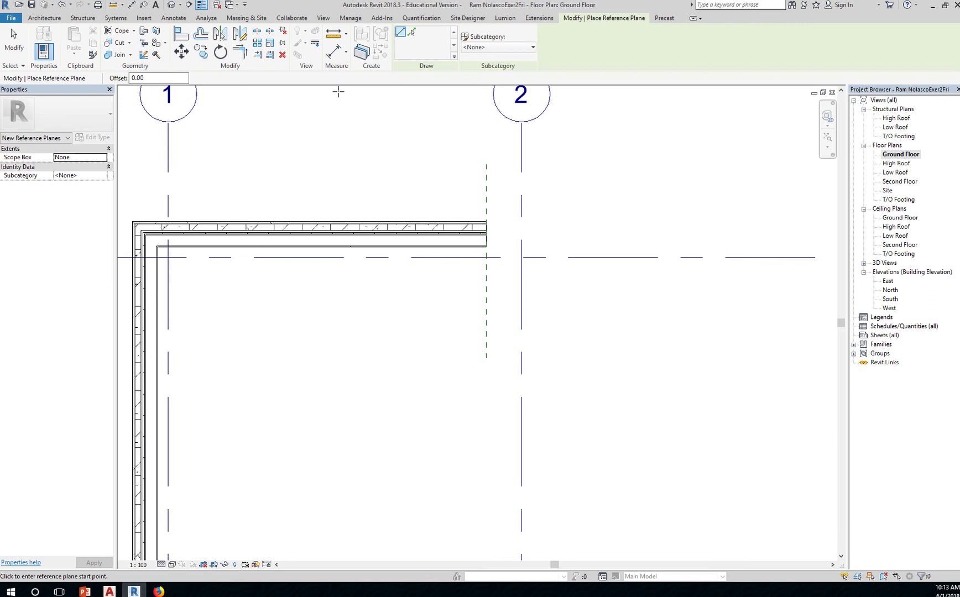
{"action": "double_click", "coordinate": [138, 78]}
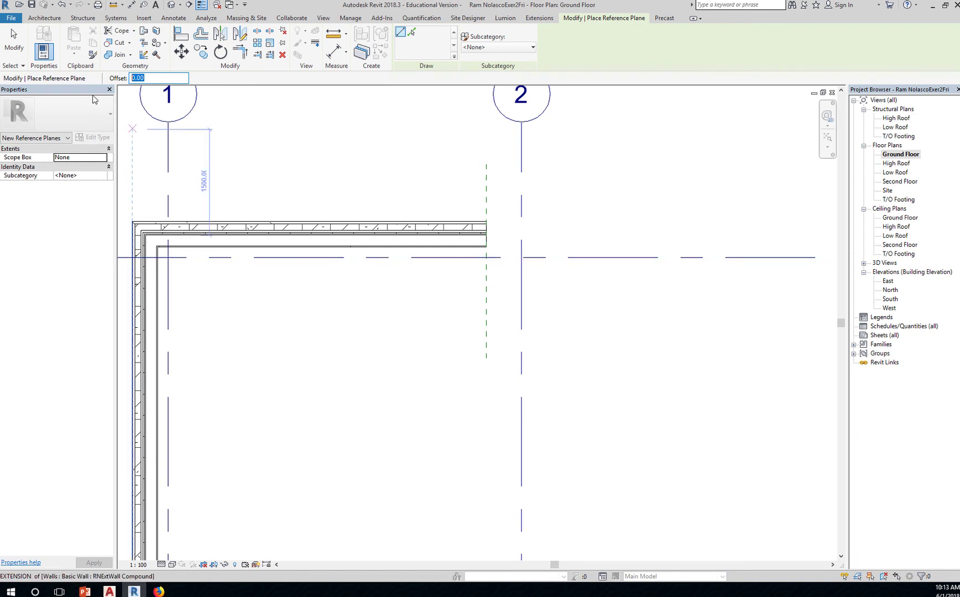
{"action": "left_click", "coordinate": [14, 40]}
- Pull the free end of the grid A wall back from the reference plane to a wall length of 3800
{"action": "left_click", "coordinate": [465, 250]}
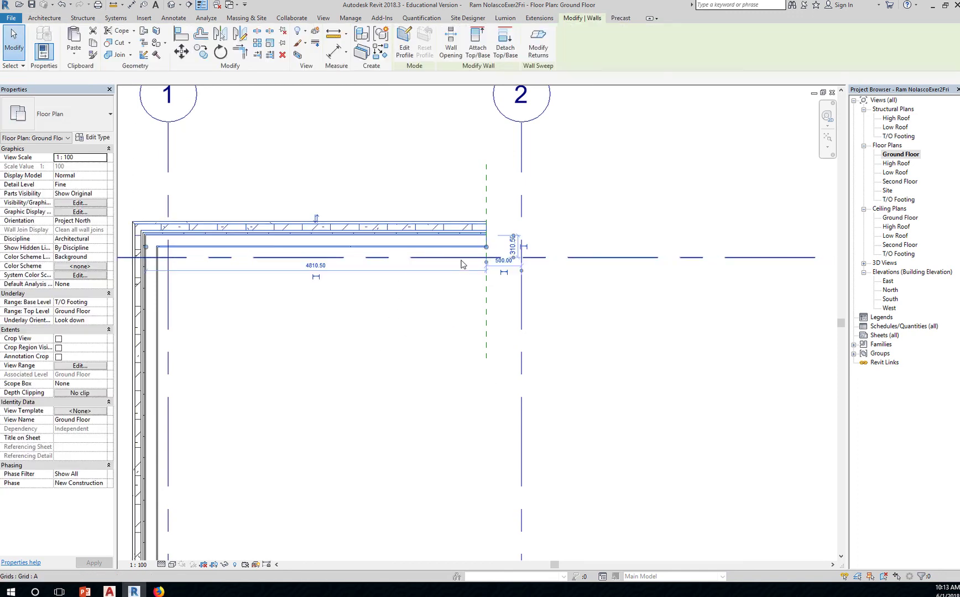
{"action": "left_click_drag", "start_coordinate": [486, 249], "coordinate": [429, 250]}
{"action": "left_click_drag", "start_coordinate": [417, 248], "coordinate": [415, 247]}
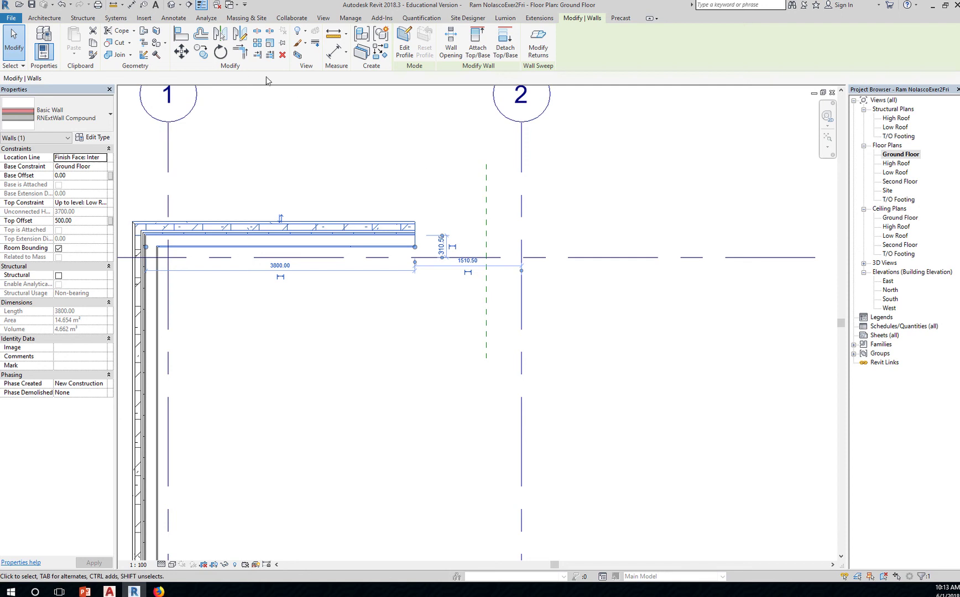
- Align the grid A wall's end face with the reference plane as a trial, then undo the alignment
{"action": "left_click", "coordinate": [181, 34]}
{"action": "left_click", "coordinate": [488, 221]}
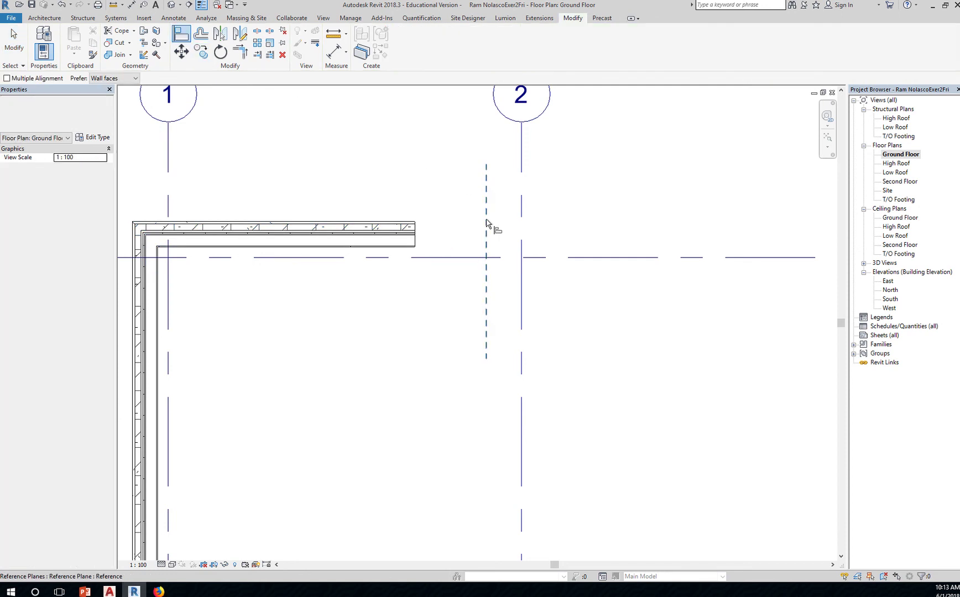
{"action": "left_click", "coordinate": [415, 236]}
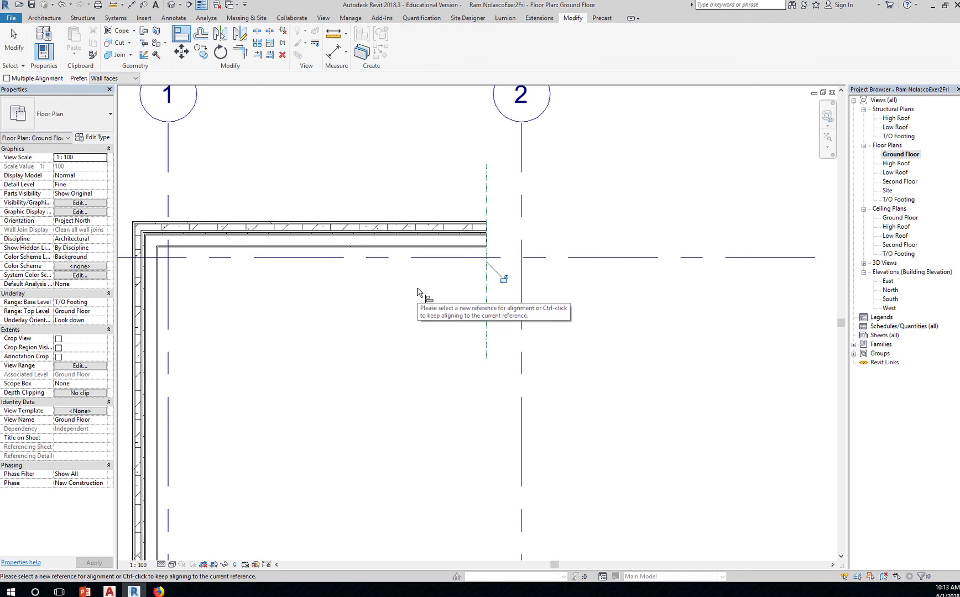
{"action": "key", "text": "Escape"}
{"action": "key", "text": "Escape"}
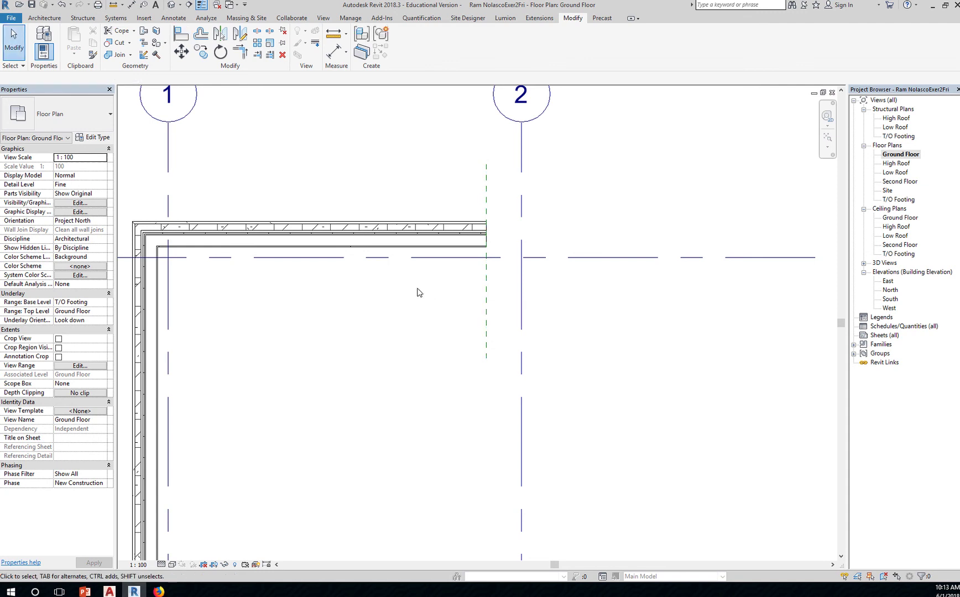
{"action": "key", "text": "ctrl+z"}
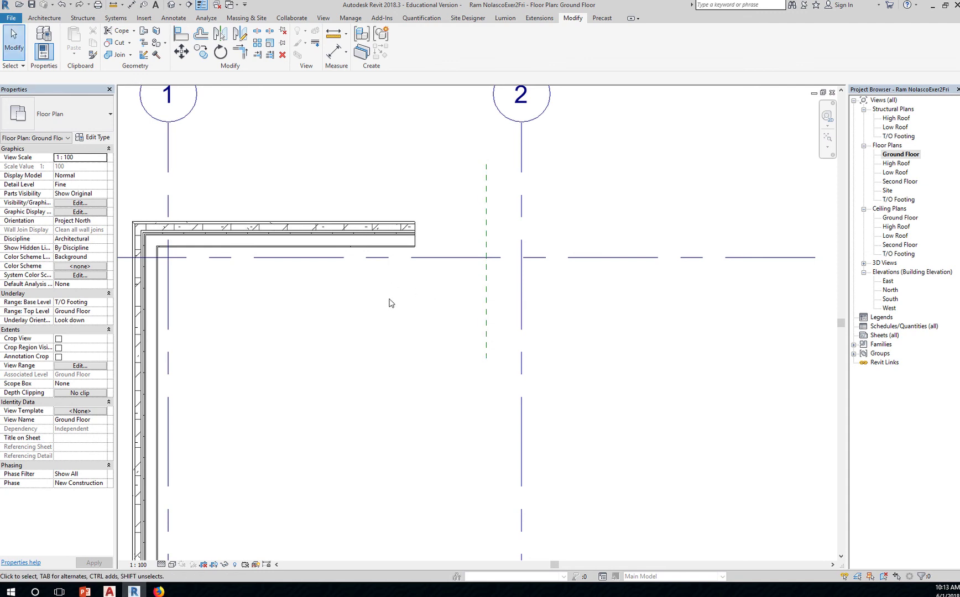
- Use Align to extend the end face of the grid A wall to the reference plane near grid 2
{"action": "key", "text": "a"}
{"action": "key", "text": "l"}
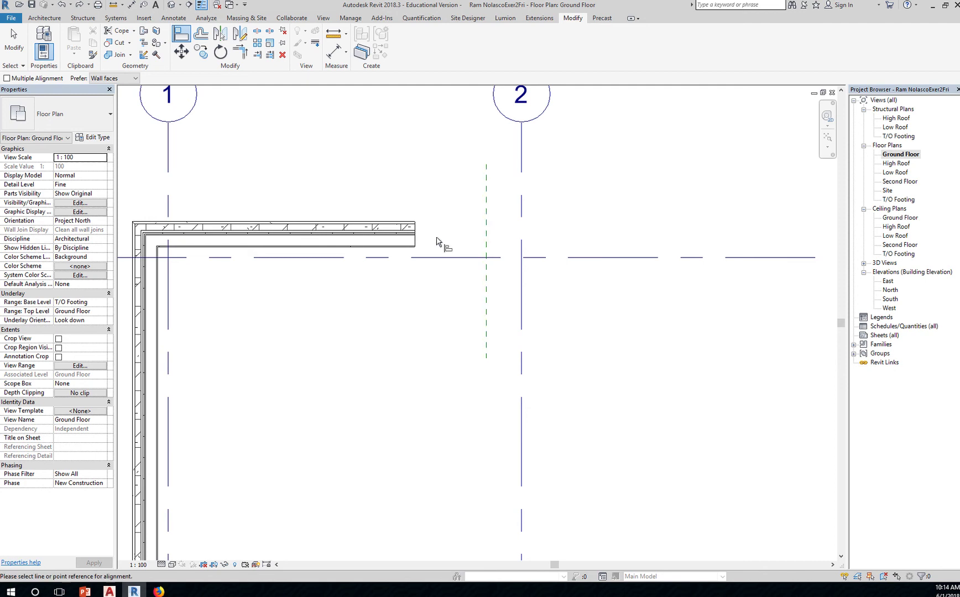
{"action": "left_click", "coordinate": [488, 230]}
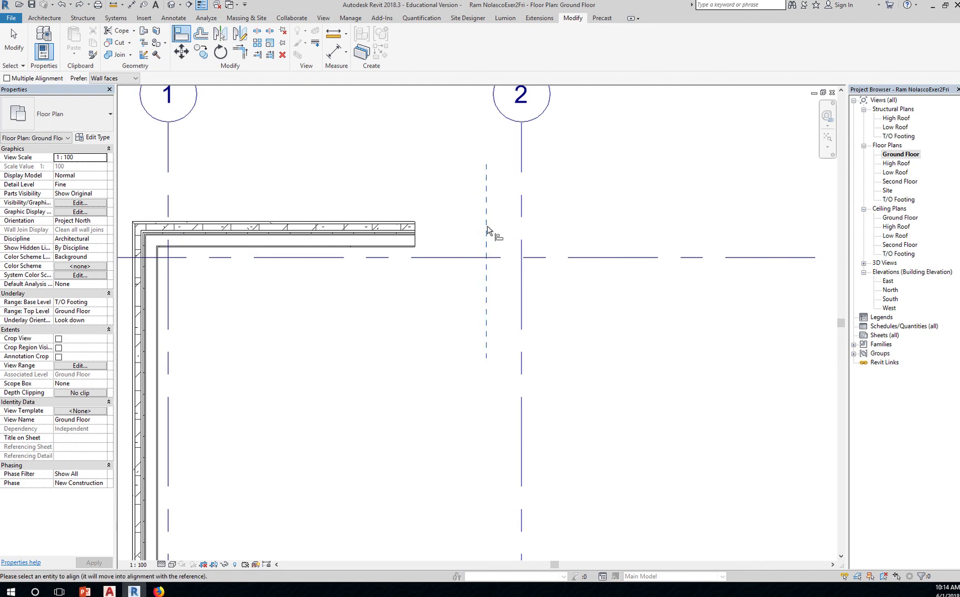
{"action": "left_click", "coordinate": [416, 235]}
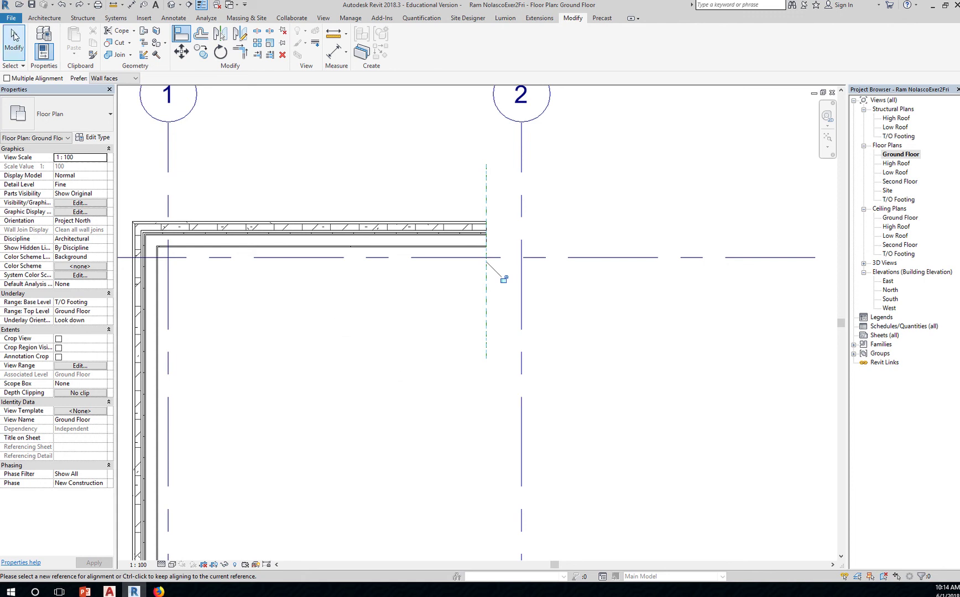
{"action": "key", "text": "Escape"}
{"action": "key", "text": "Escape"}
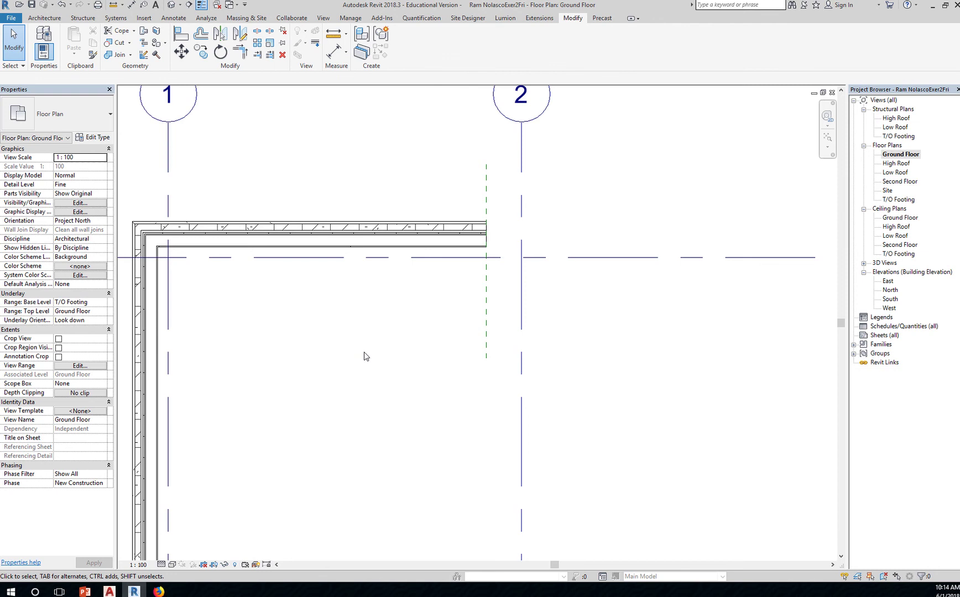
- Open the default 3D view, set its visual style to Shaded, and orbit to inspect the three exterior walls
{"action": "left_click", "coordinate": [171, 5]}
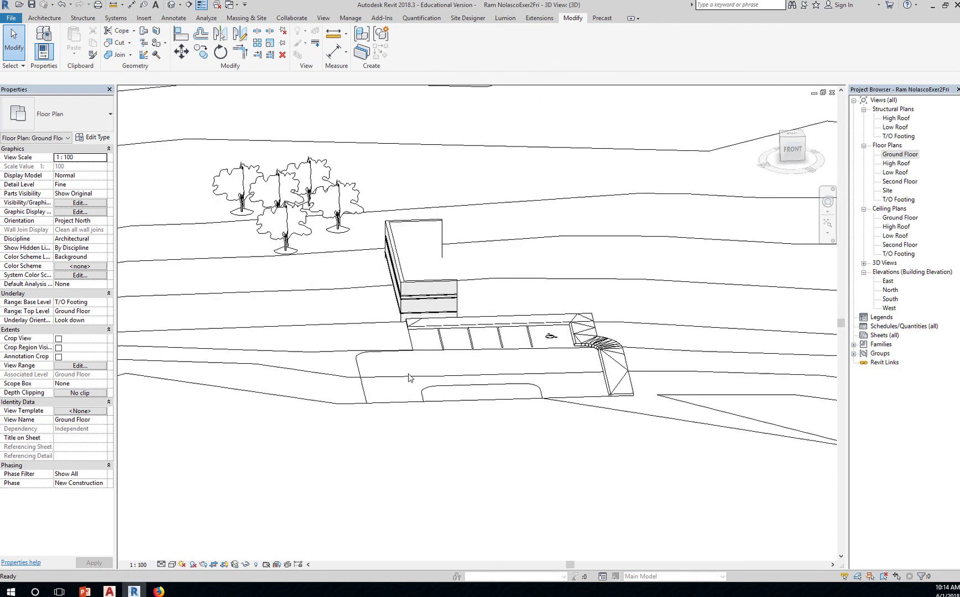
{"action": "left_click", "coordinate": [171, 564]}
{"action": "left_click", "coordinate": [199, 522]}
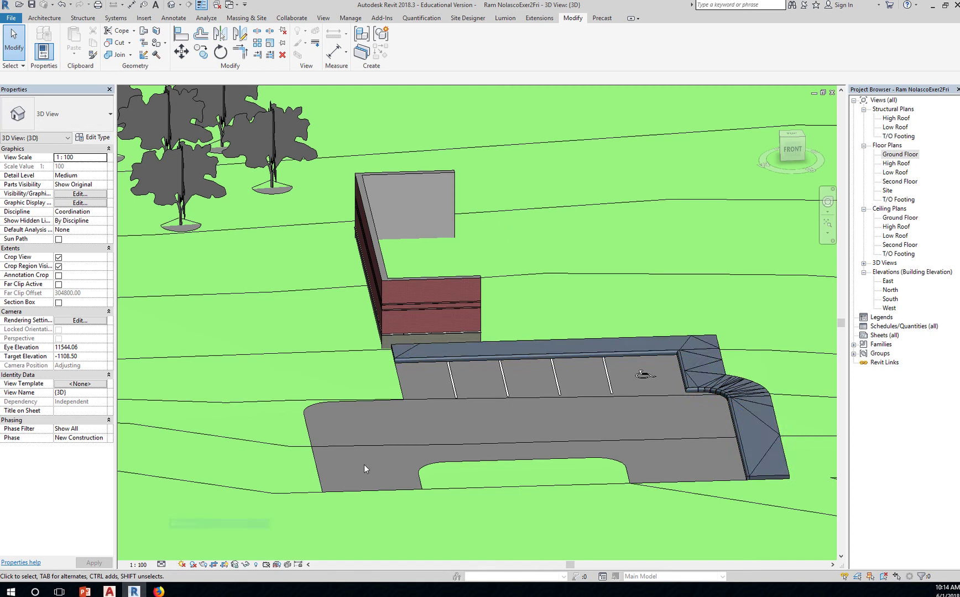
{"action": "middle_click_drag", "start_coordinate": [451, 358], "coordinate": [463, 326], "text": "shift"}
{"action": "middle_click_drag", "start_coordinate": [644, 288], "coordinate": [516, 352]}
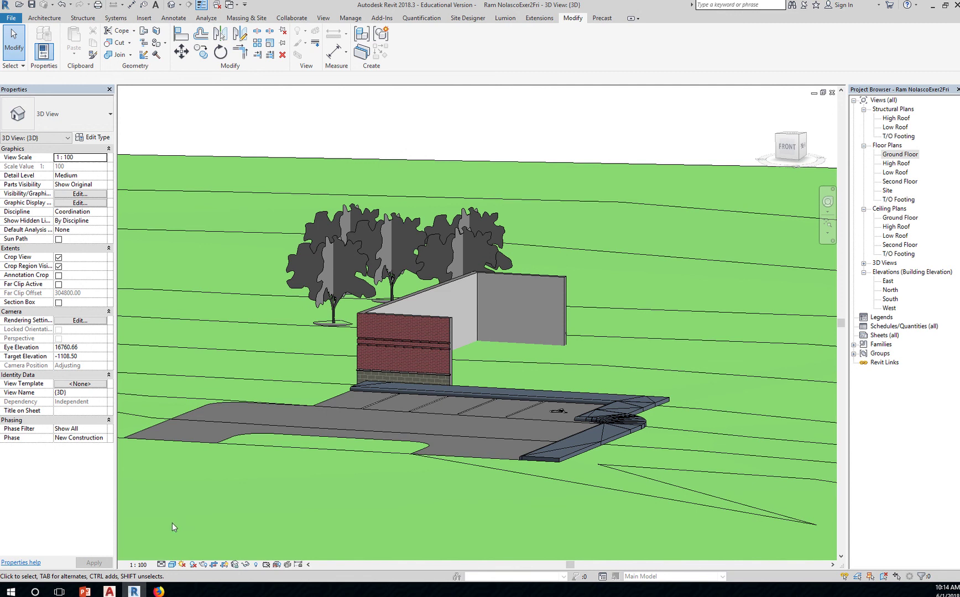
- Switch to AutoCAD to compare the walls with the 3D reference image of the building
{"action": "left_click", "coordinate": [110, 592]}
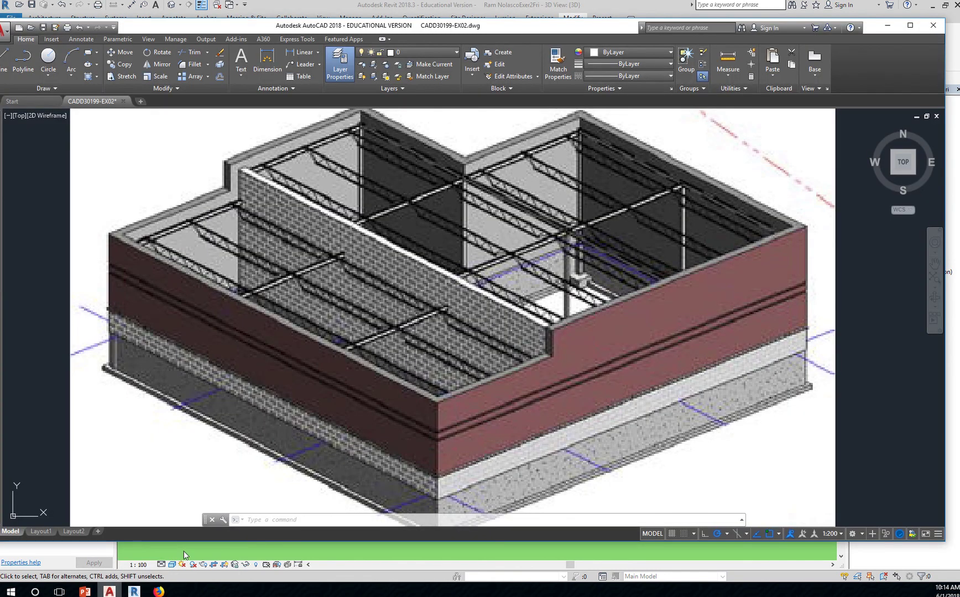